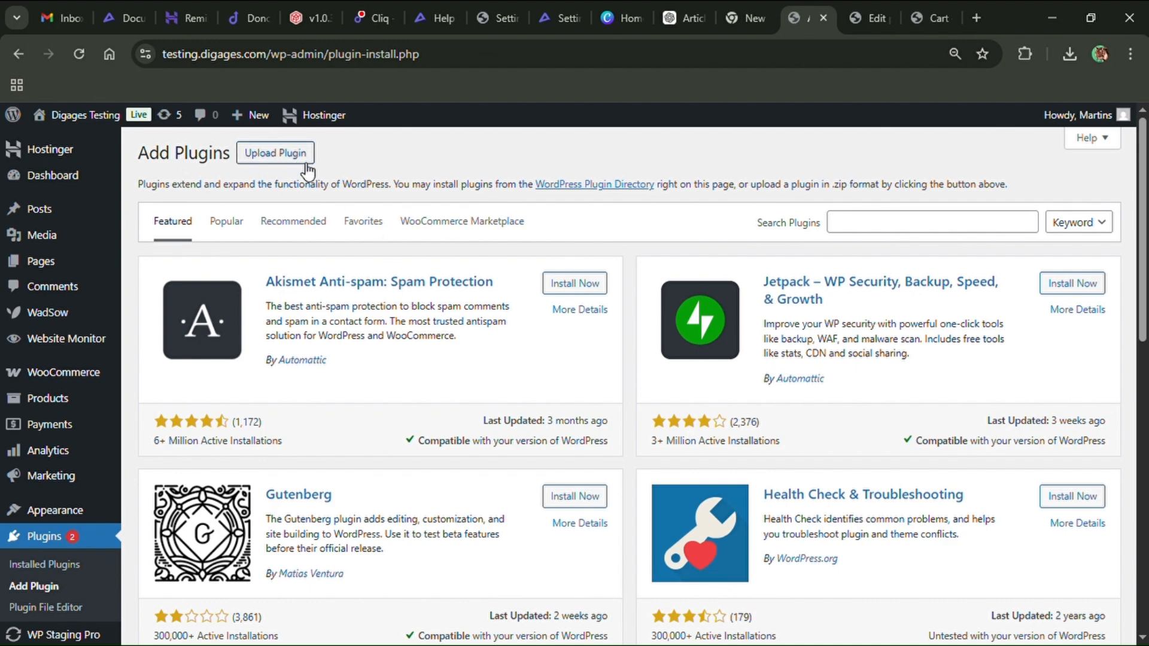
# Upload and install the plugin file digages-engraver (1).zip
pyautogui.click(286, 163)
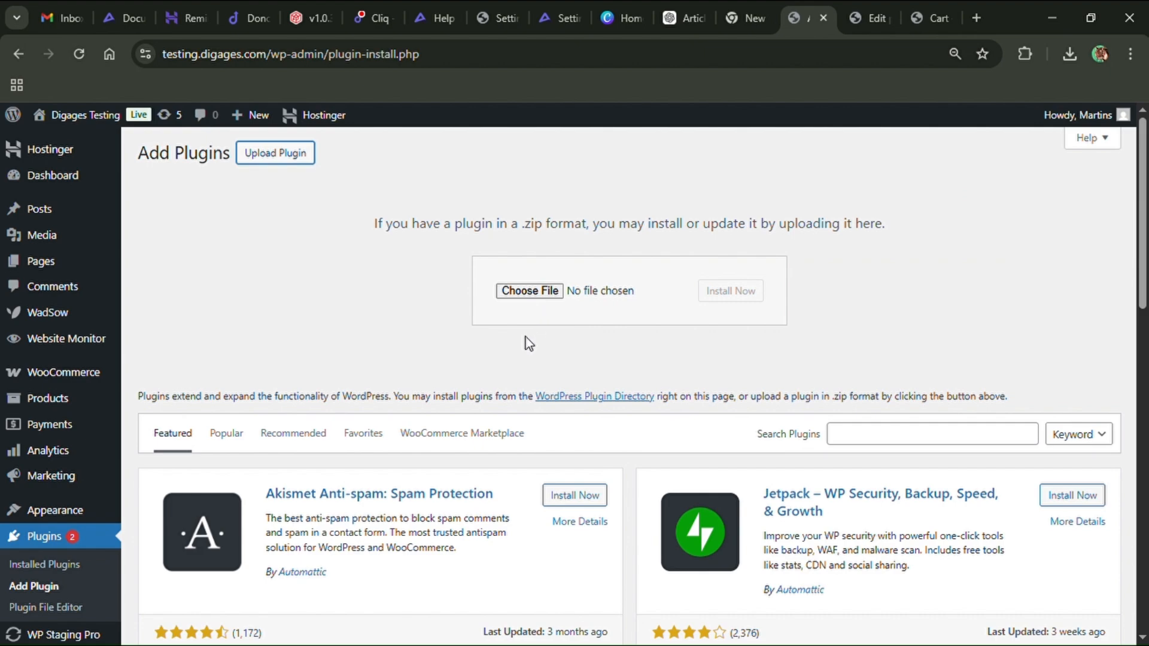
pyautogui.click(526, 296)
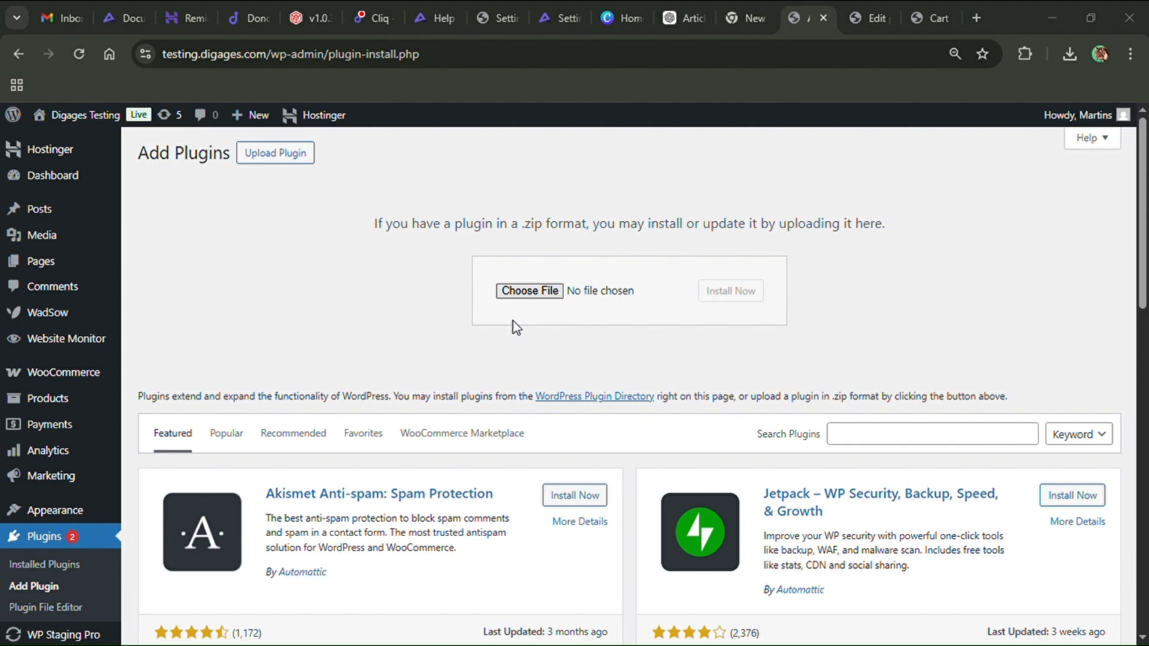
pyautogui.doubleClick(513, 322)
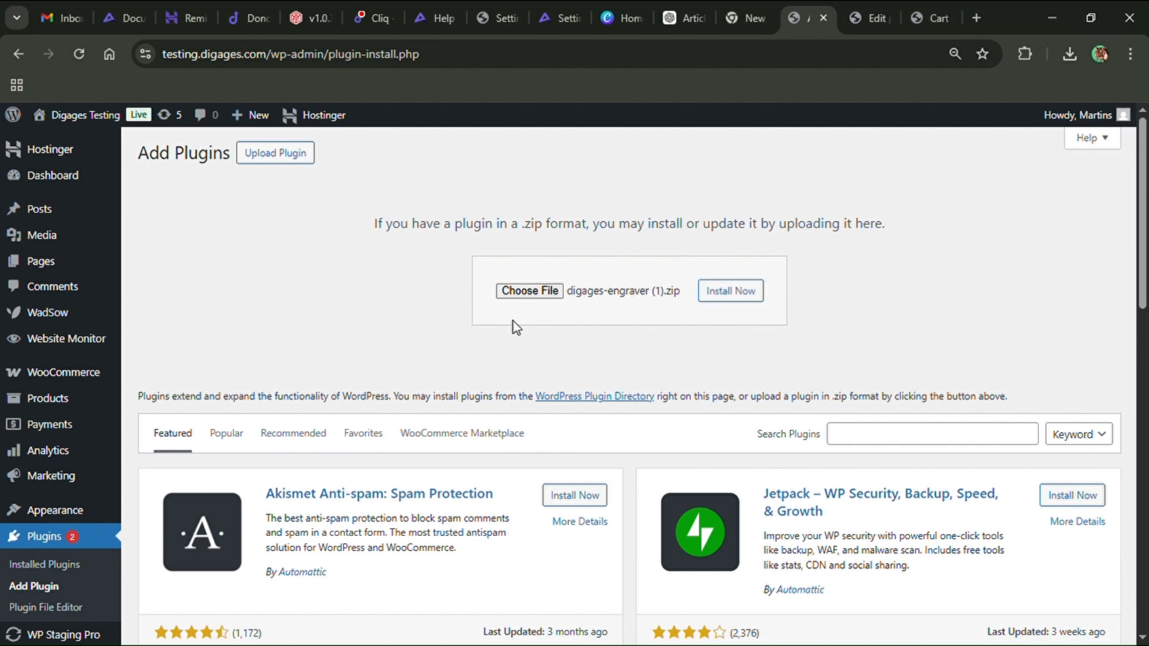
pyautogui.click(757, 299)
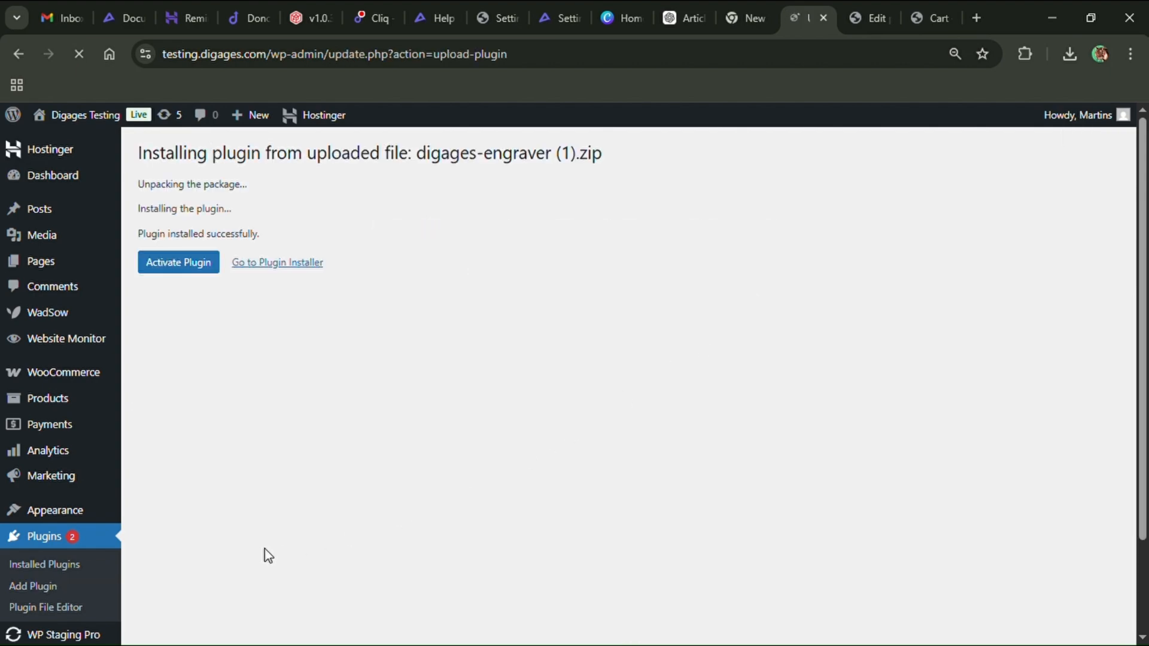
# Activate the newly installed Digages Engraver plugin
pyautogui.click(180, 265)
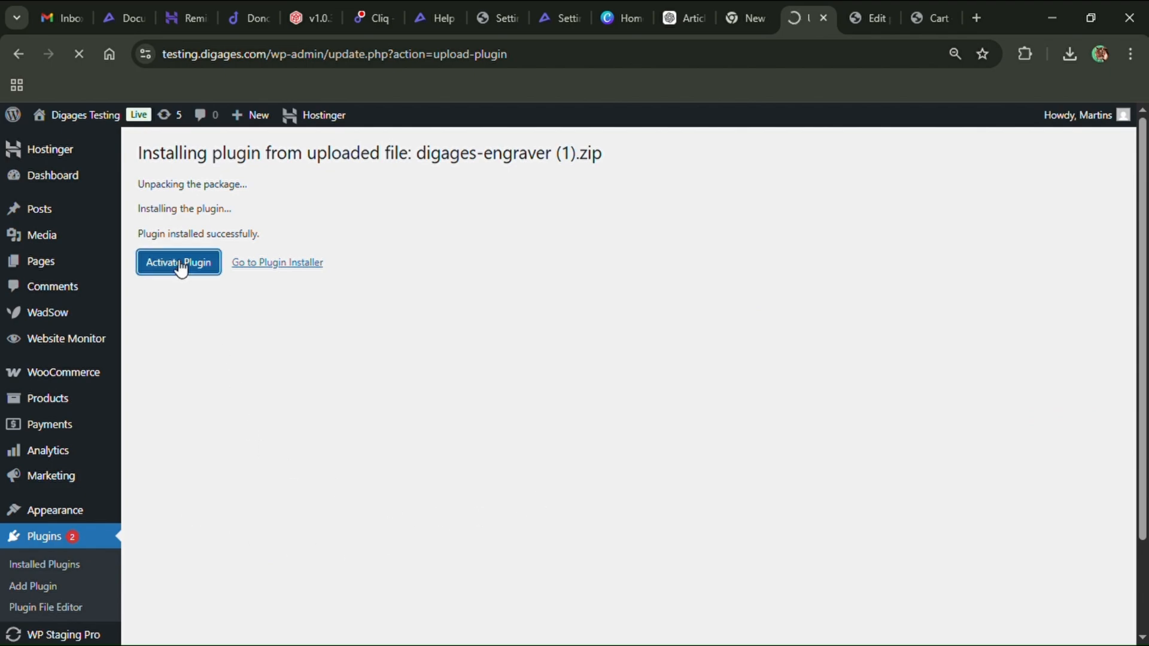
pyautogui.scroll(-2, 369, 372)
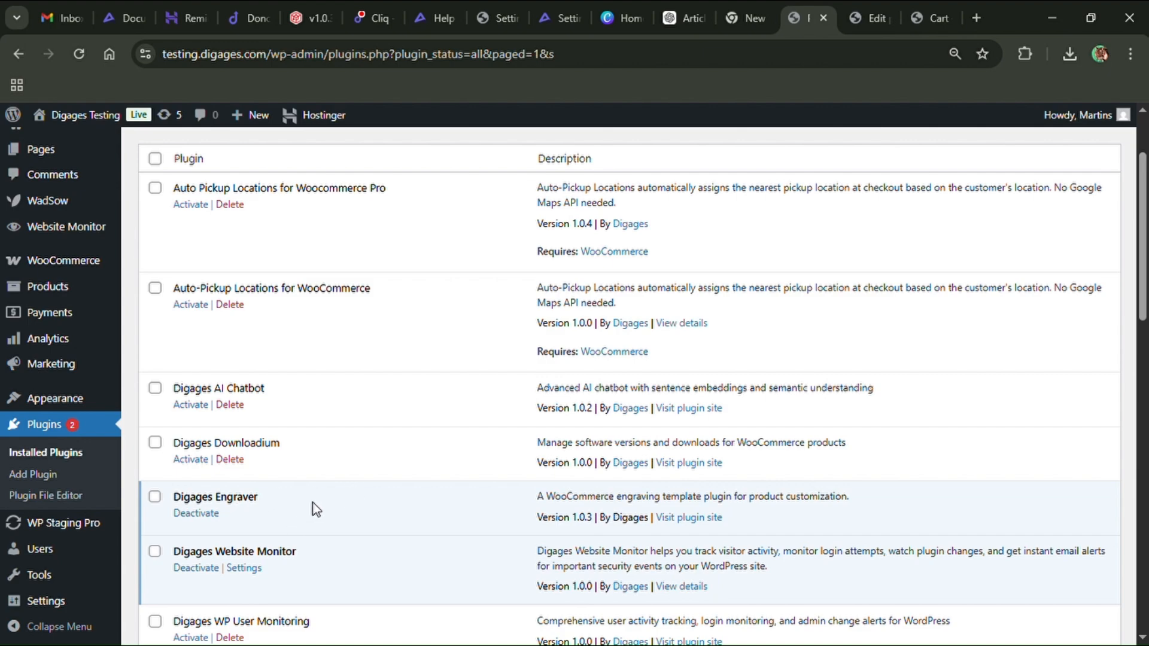
pyautogui.scroll(2, 316, 510)
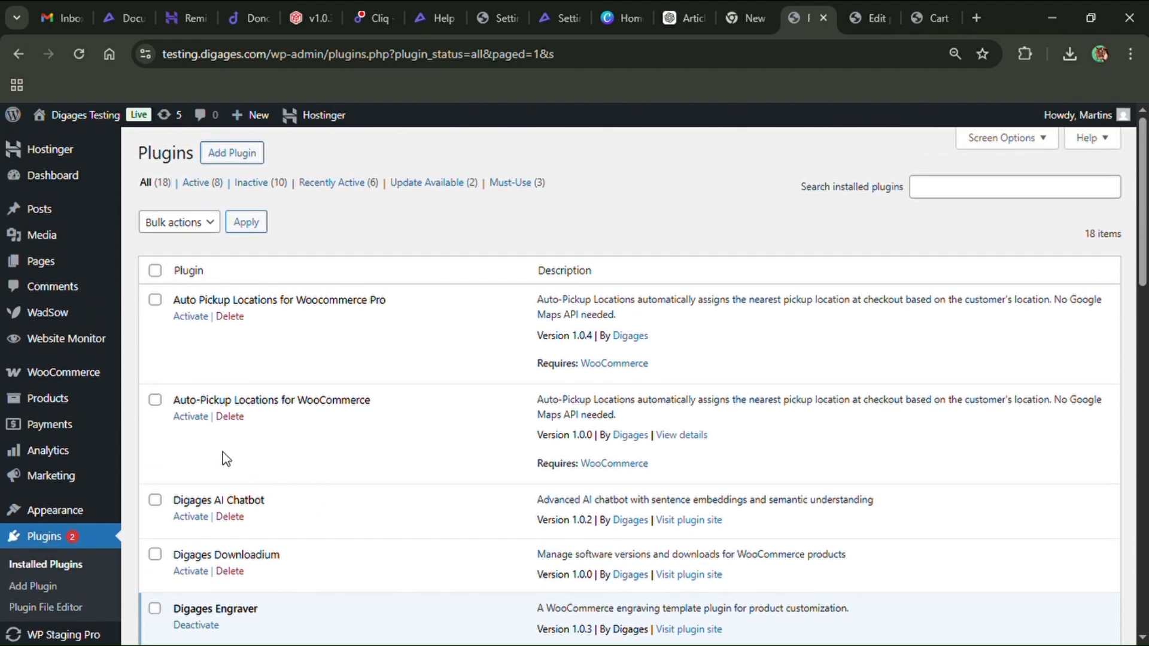
# Open the WooCommerce Engraver page and start adding a new template
pyautogui.moveTo(67, 374)
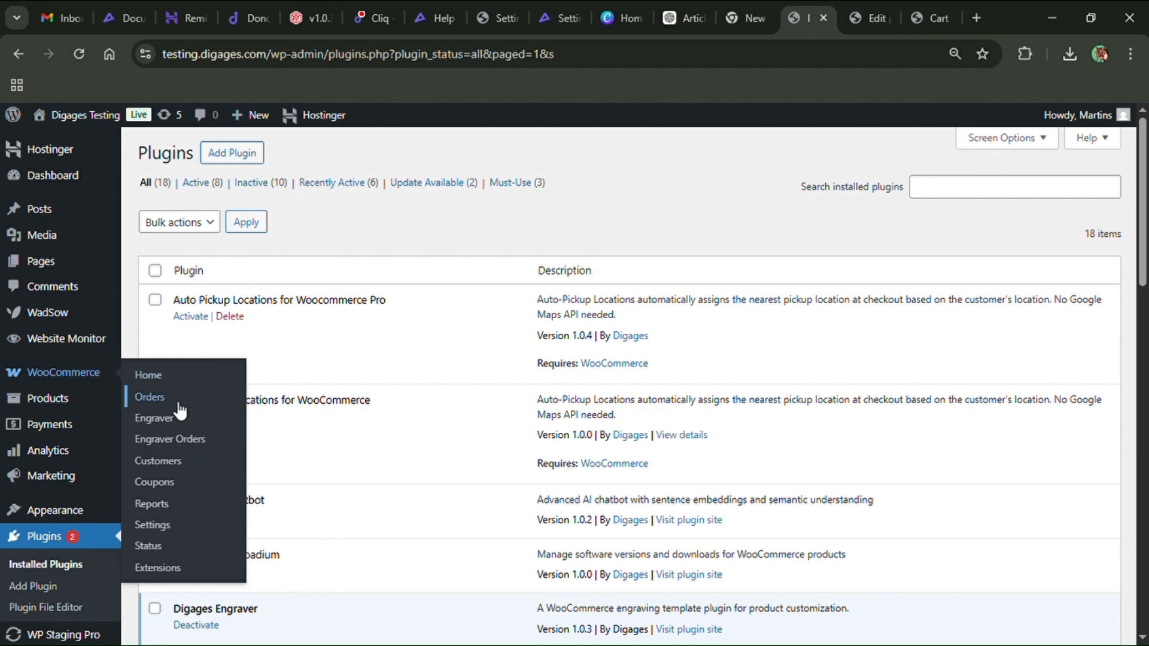
pyautogui.click(171, 419)
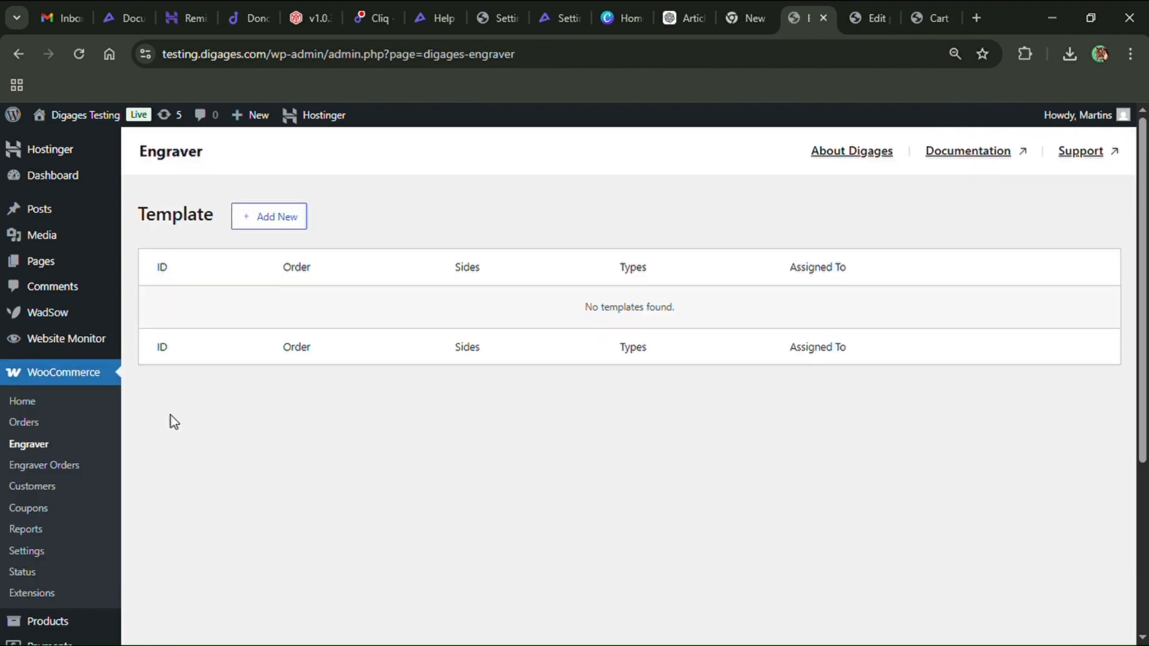
pyautogui.click(281, 225)
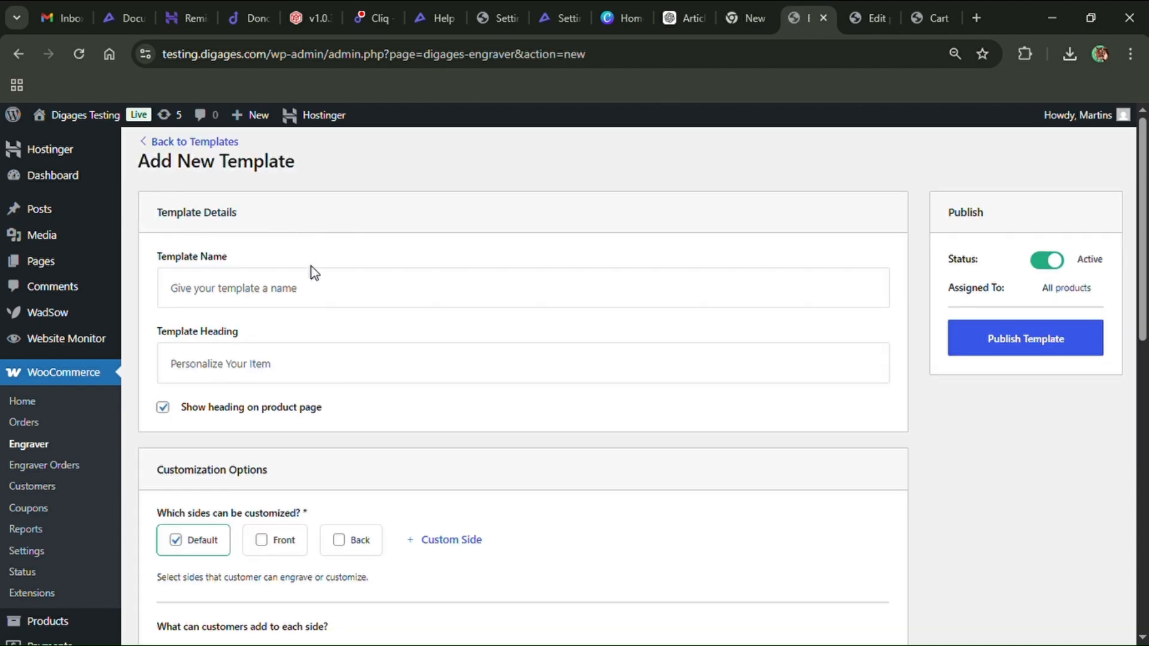
# Name the template First Template
pyautogui.click(318, 296)
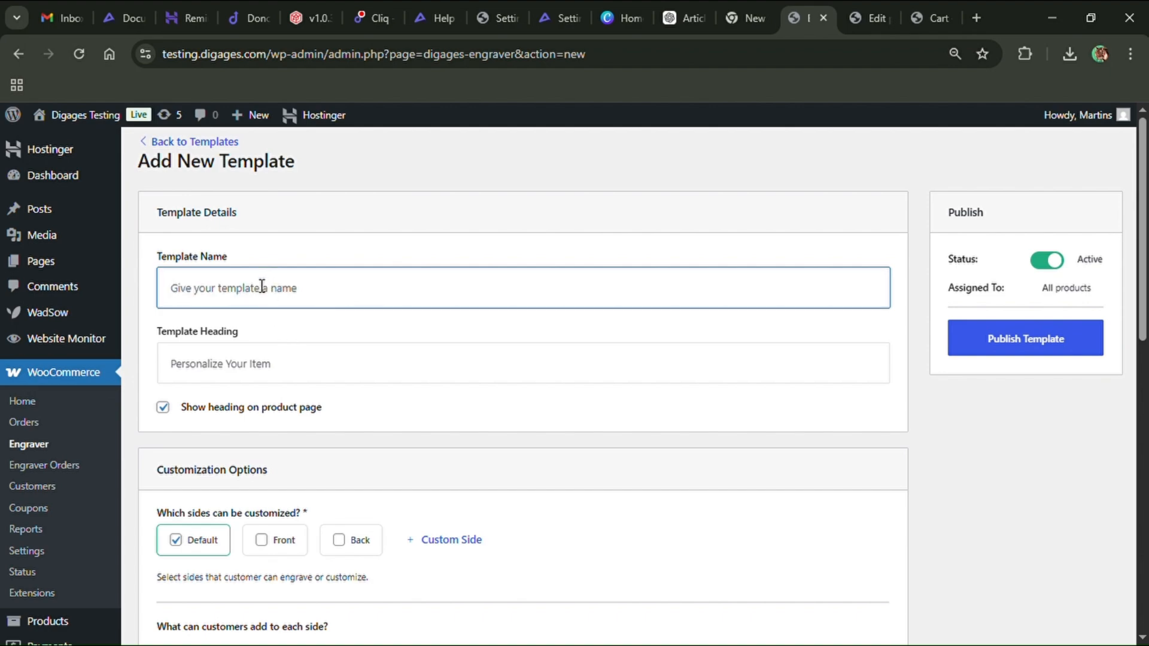
pyautogui.write('First Template')
# Set the template heading to Engrave products
pyautogui.click(257, 375)
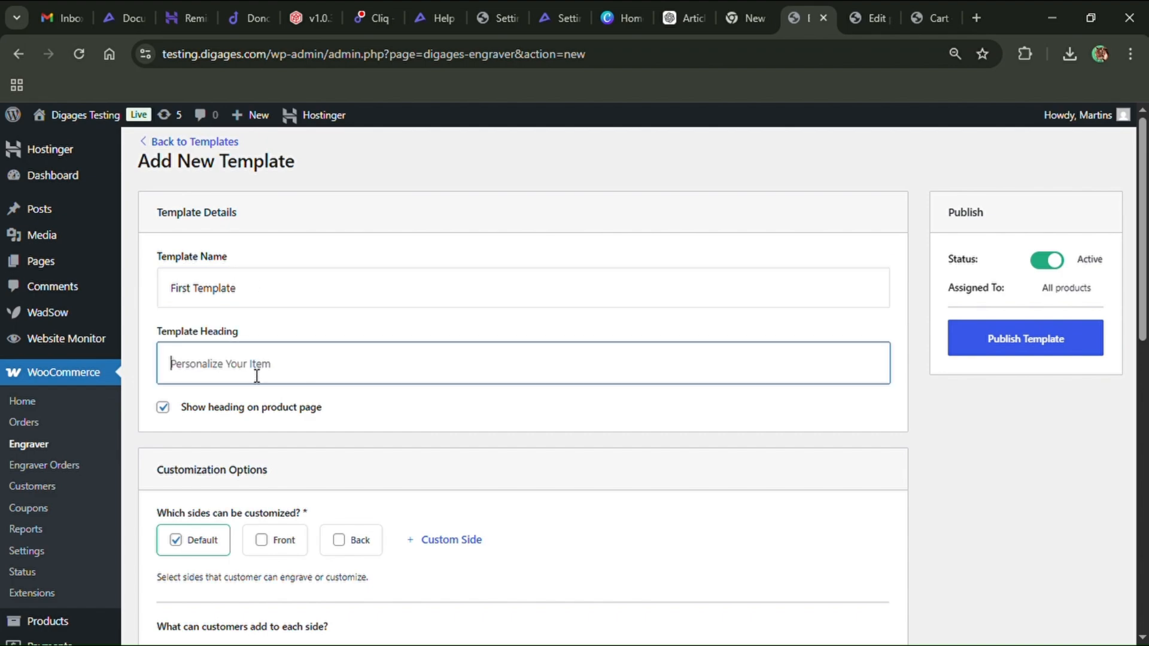
pyautogui.write('Engrave products')
# Make Front and Back the customizable sides instead of Default, keeping the heading shown on the product page
pyautogui.click(162, 412)
pyautogui.click(162, 411)
pyautogui.scroll(-3, 415, 335)
pyautogui.scroll(-1, 415, 335)
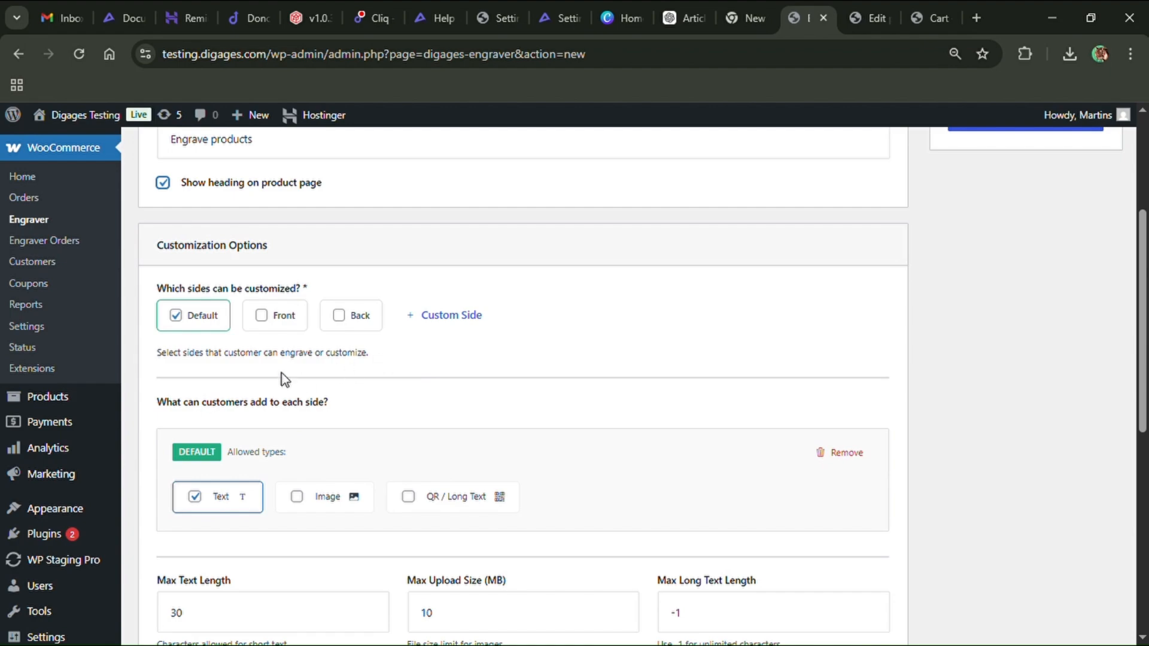
pyautogui.click(175, 316)
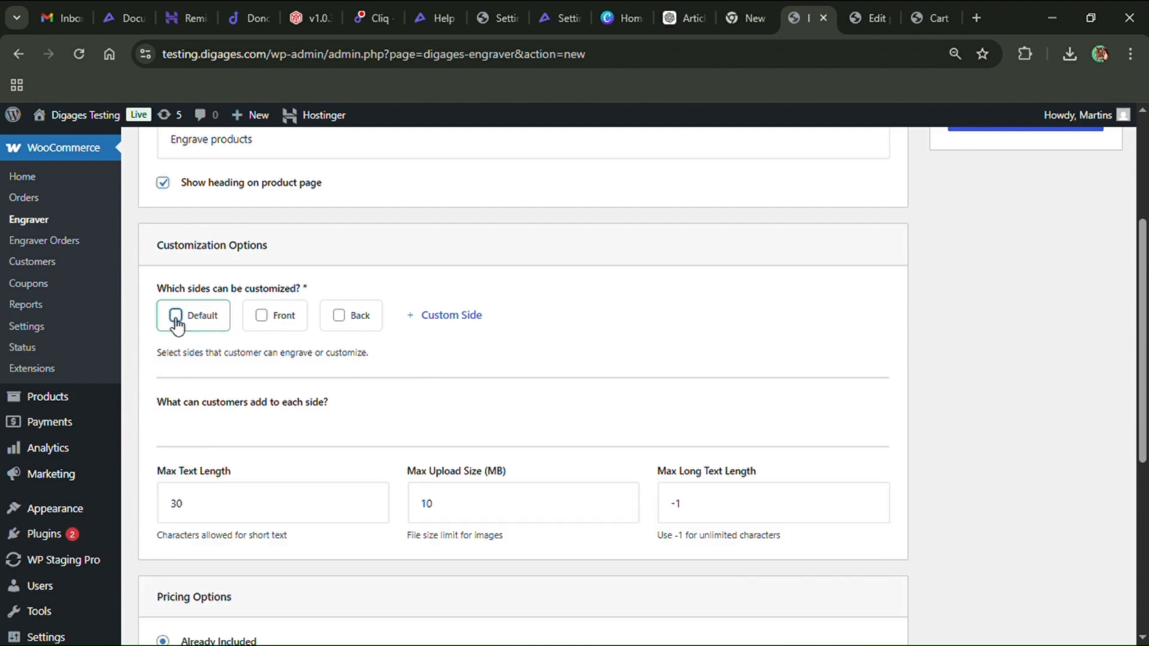
pyautogui.click(277, 323)
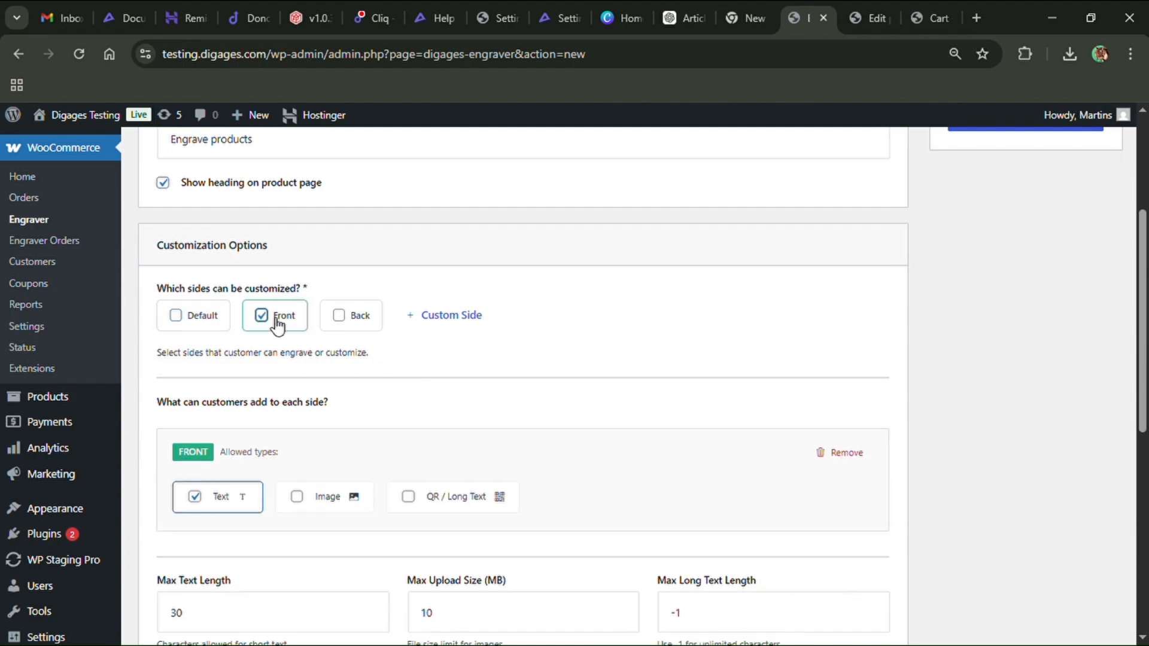
pyautogui.click(352, 326)
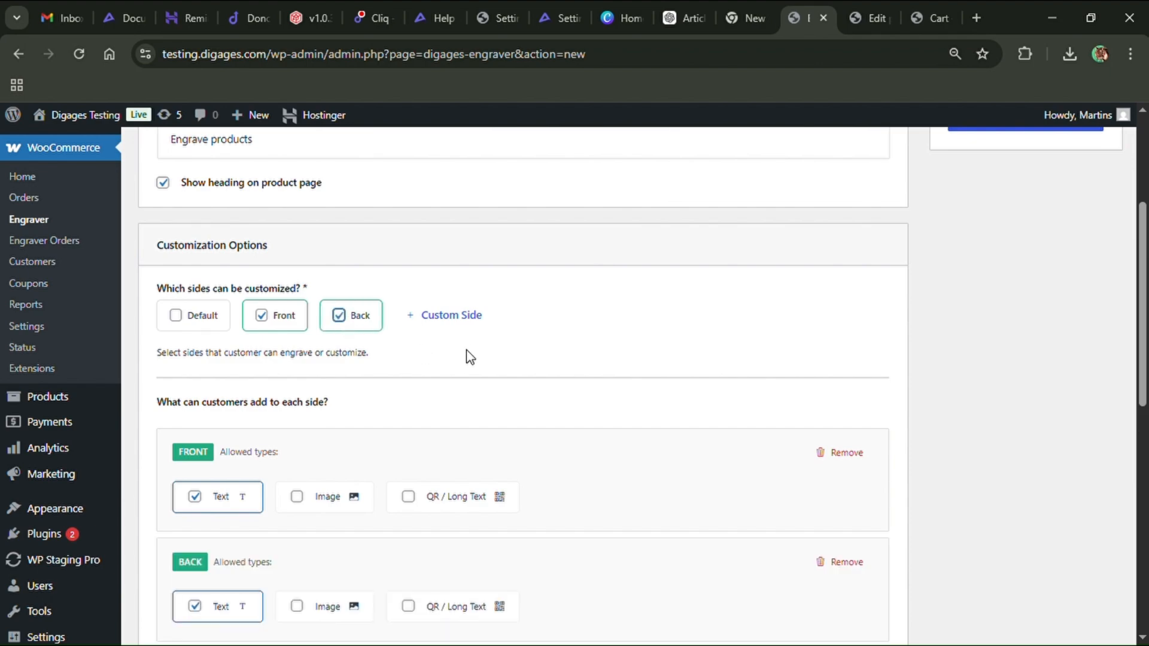
# Add a custom side titled Bottom
pyautogui.click(460, 318)
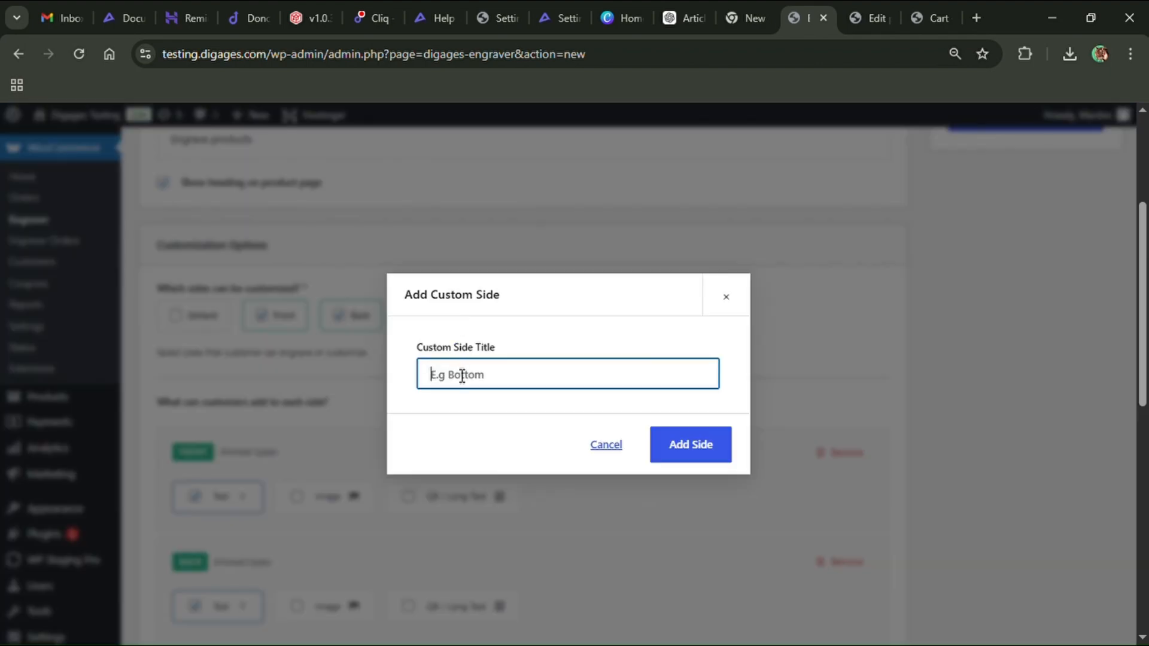
pyautogui.write('Bottom')
pyautogui.click(685, 451)
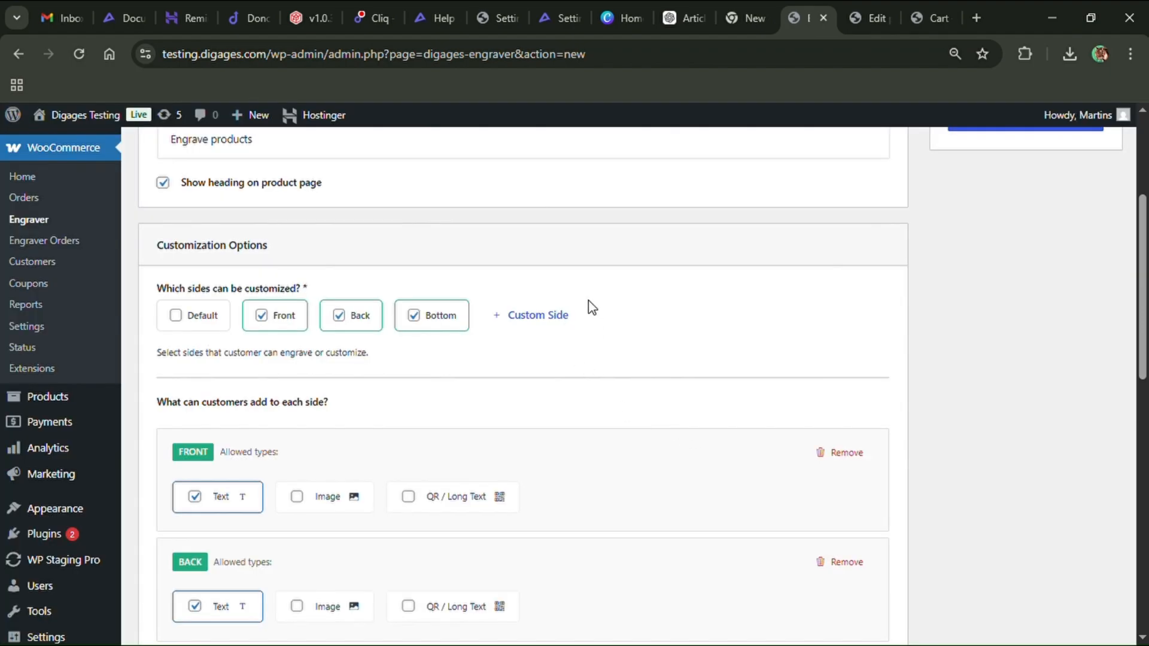
# Add another custom side titled Top
pyautogui.click(528, 323)
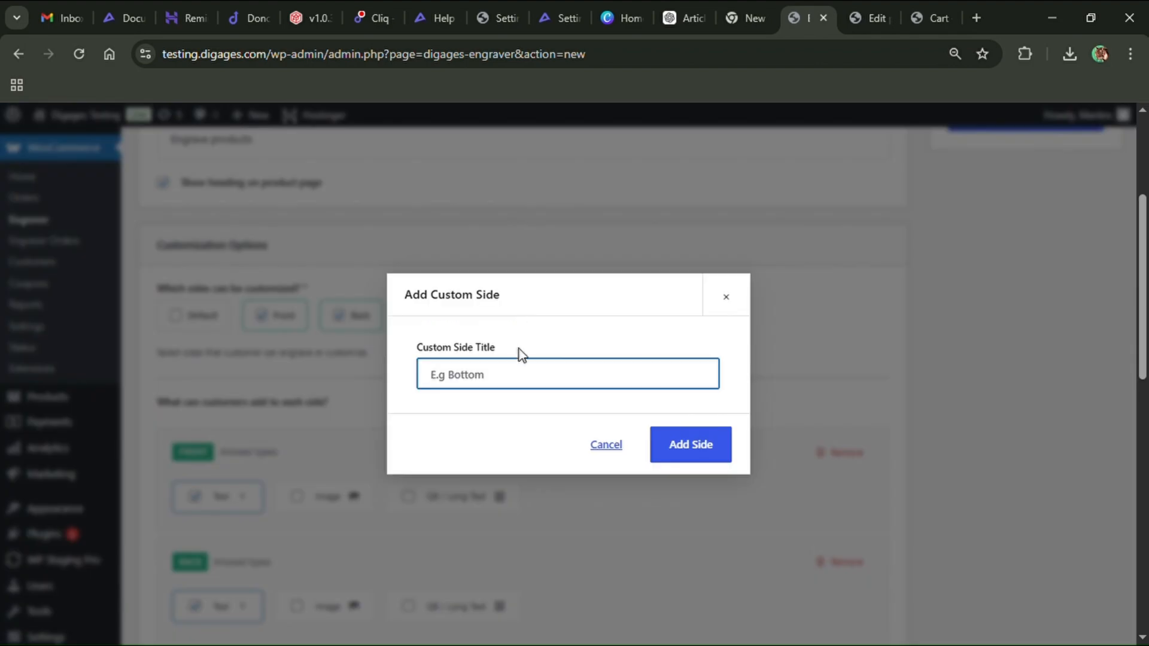
pyautogui.write('Top')
pyautogui.click(714, 443)
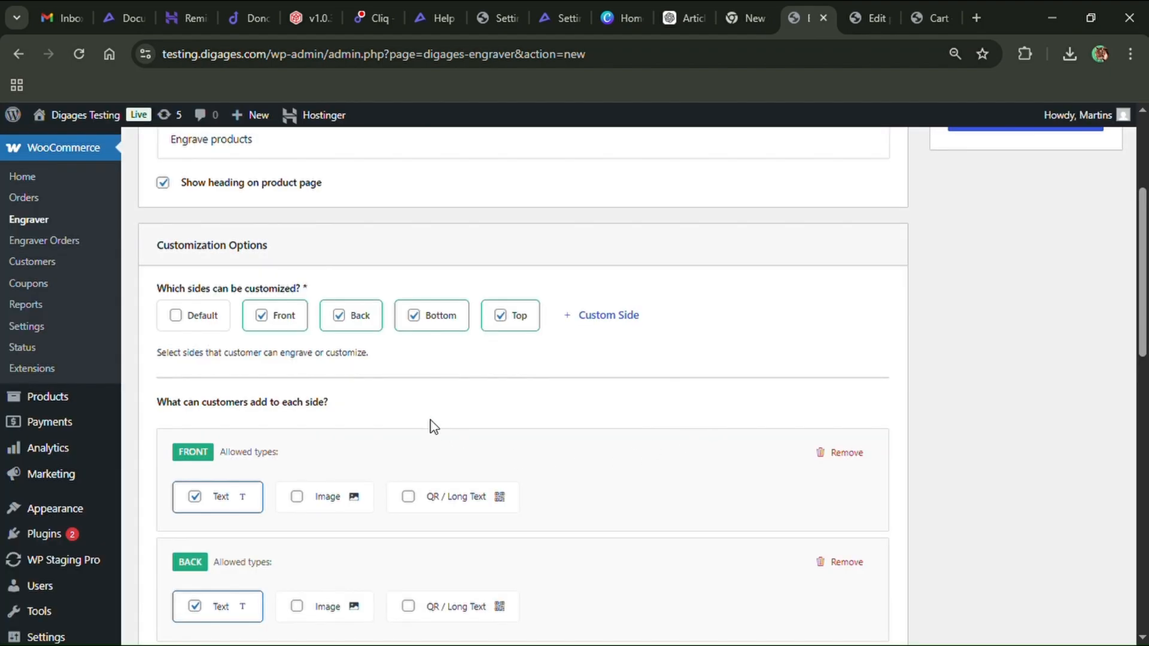
# Allow Image and QR / Long Text on the Back side, and Long Text on the Bottom side
pyautogui.scroll(-1, 414, 413)
pyautogui.scroll(-1, 417, 419)
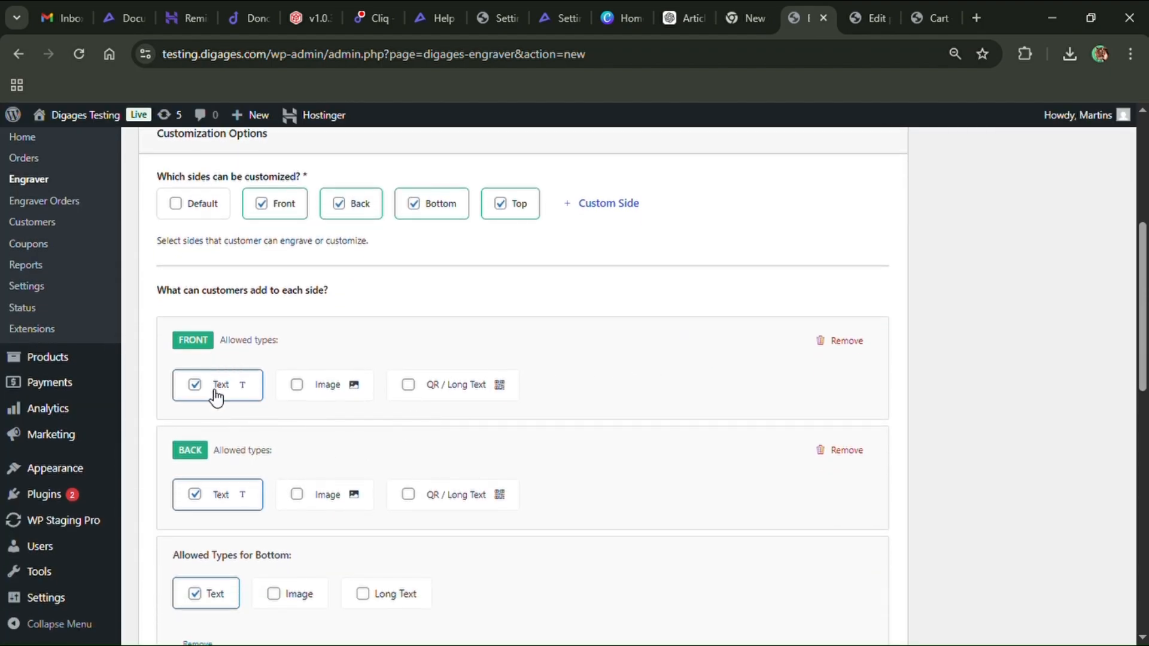
pyautogui.scroll(-2, 246, 413)
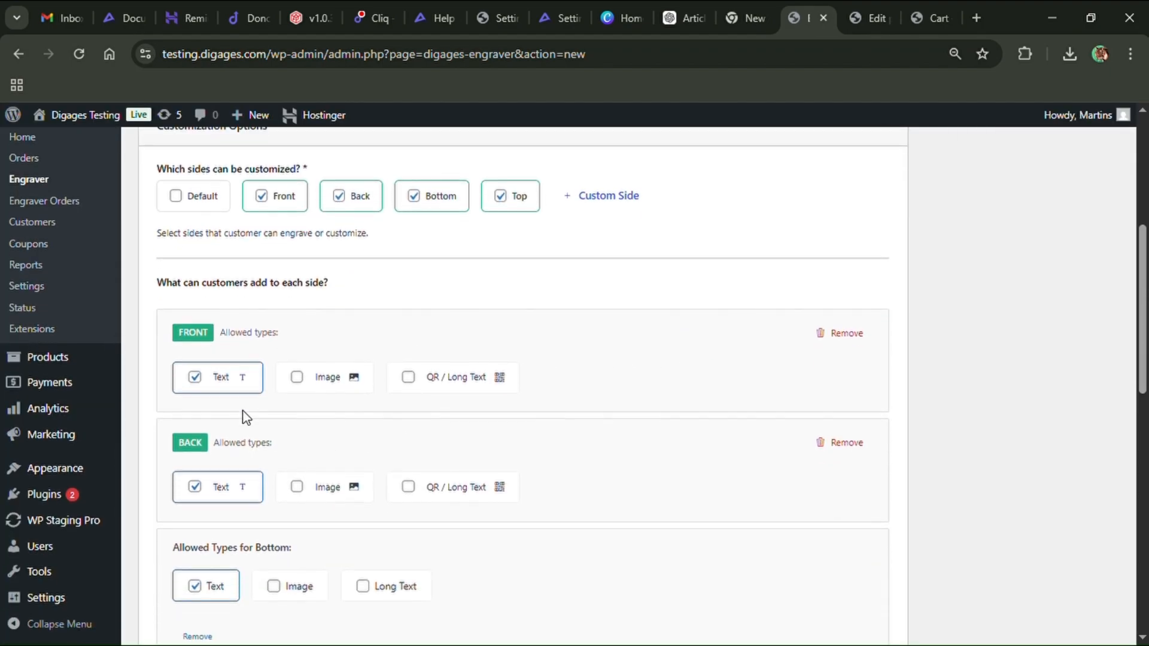
pyautogui.click(298, 383)
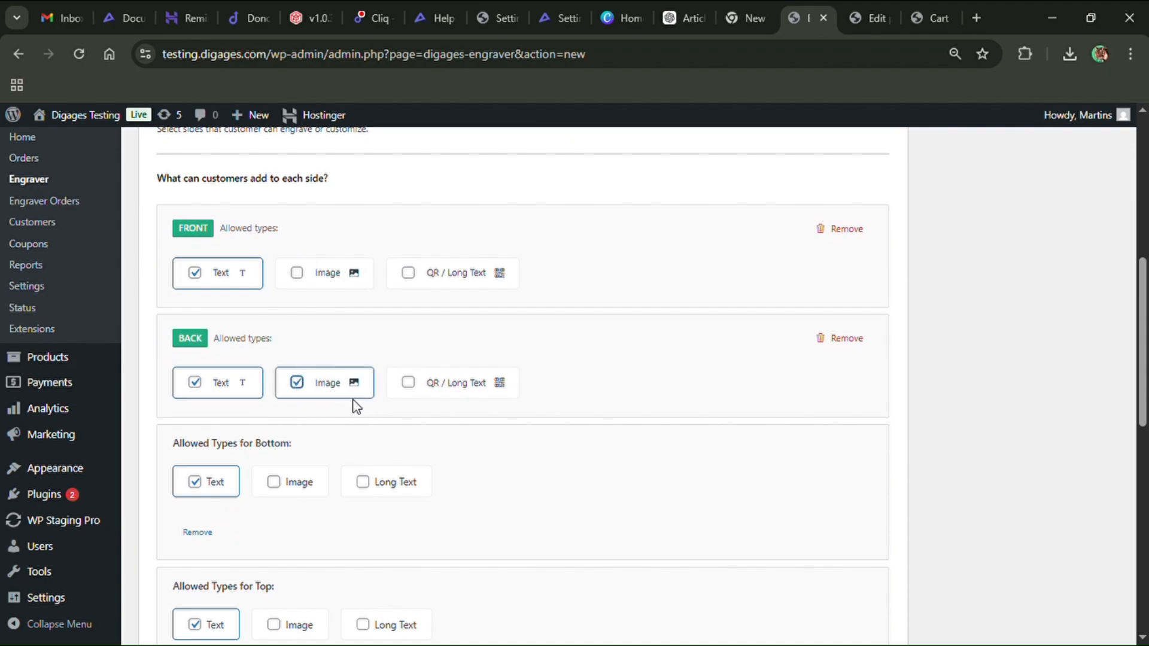
pyautogui.click(409, 385)
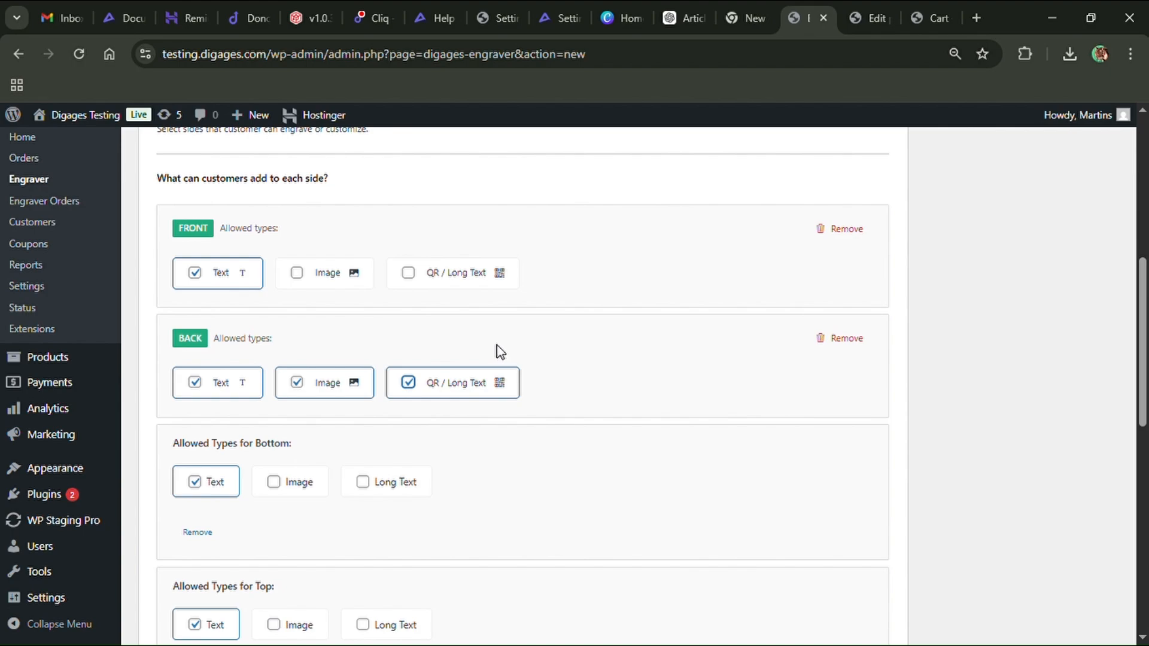
pyautogui.scroll(-2, 500, 352)
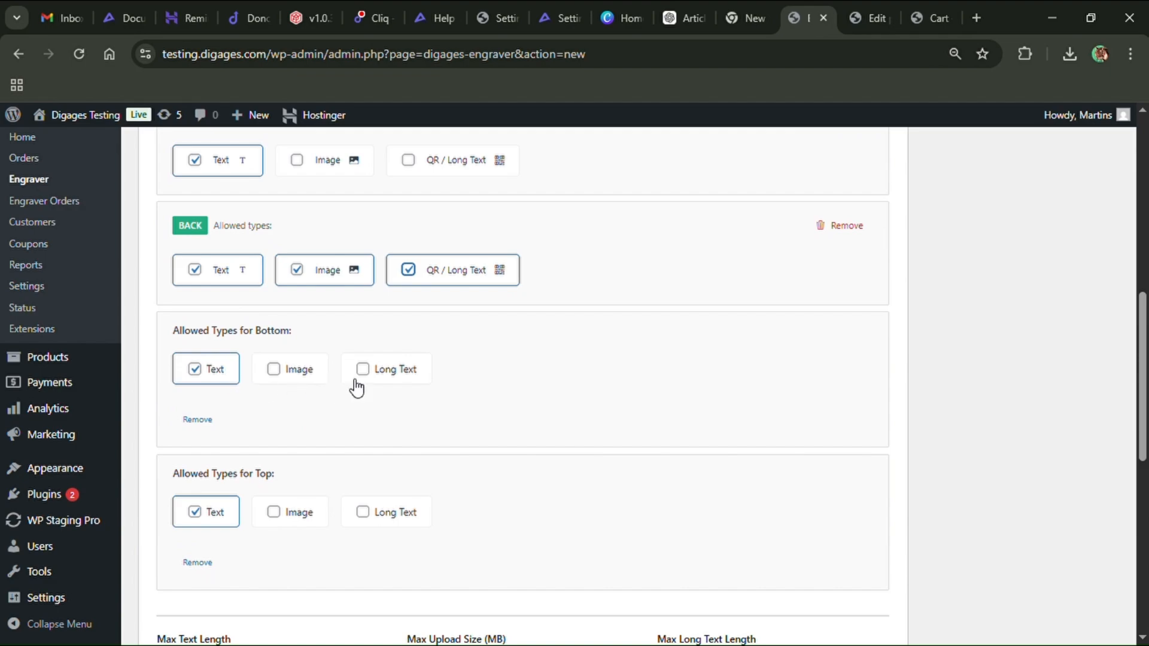
pyautogui.click(365, 371)
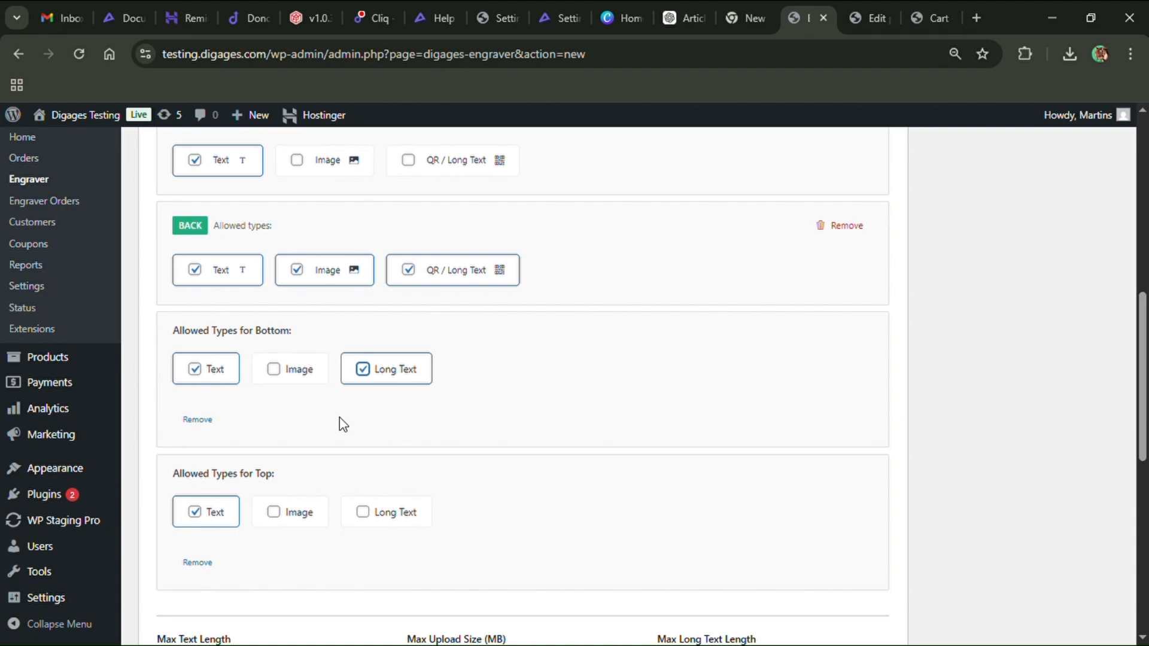
pyautogui.scroll(-5, 340, 418)
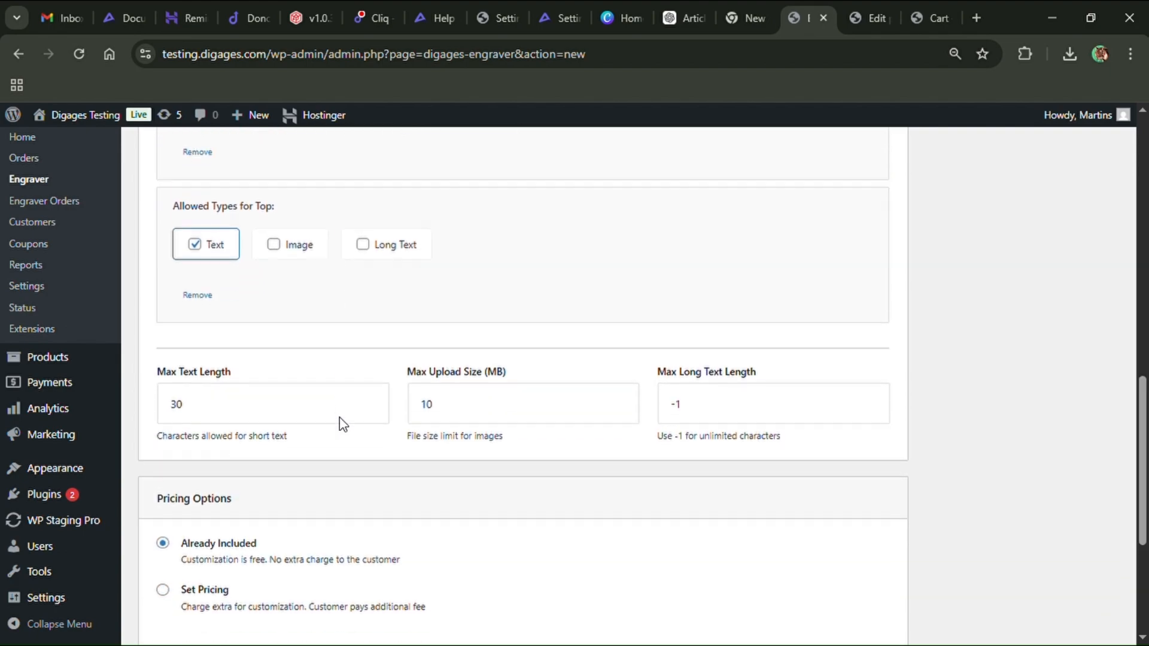
pyautogui.scroll(-1, 339, 418)
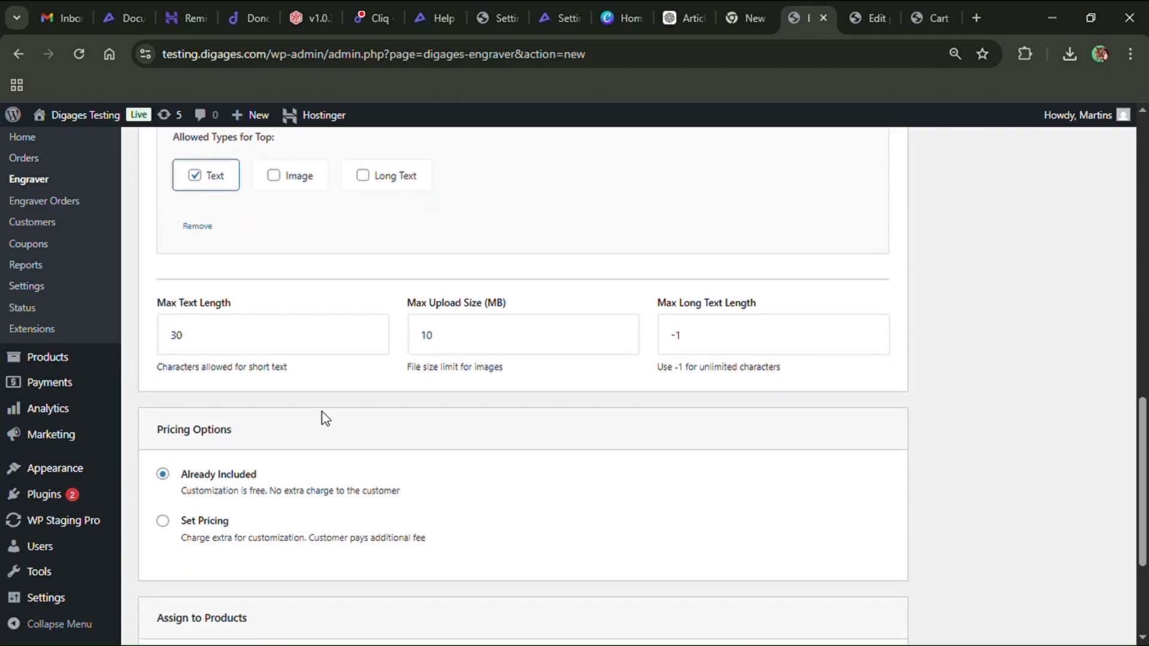
pyautogui.scroll(-1, 325, 418)
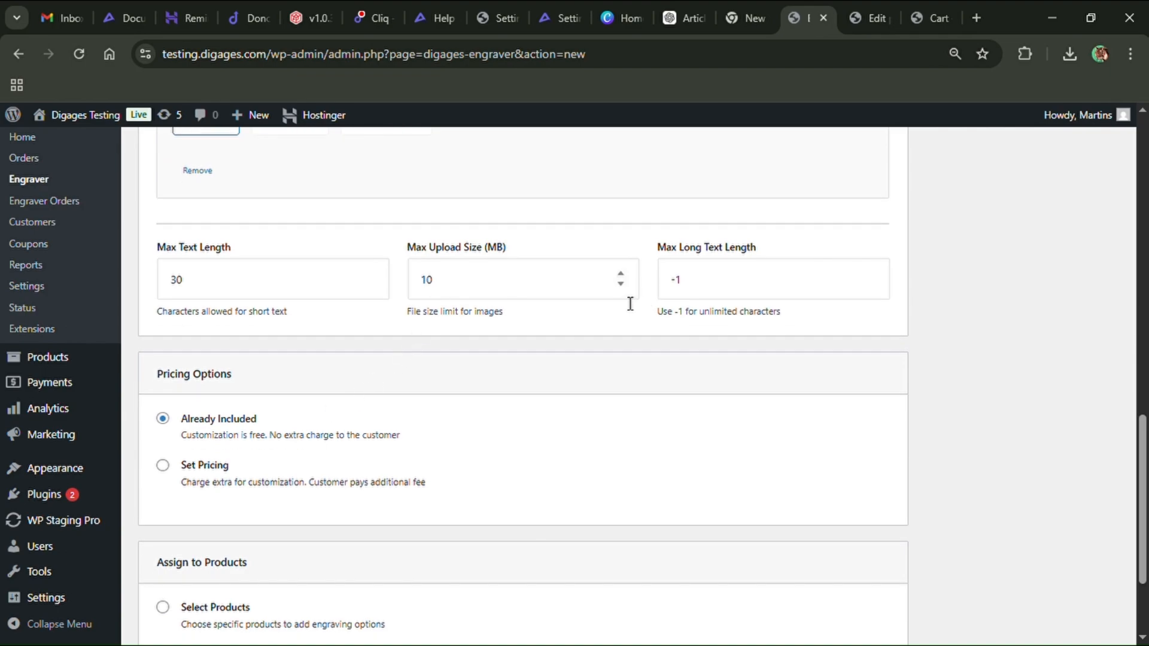
pyautogui.click(620, 282)
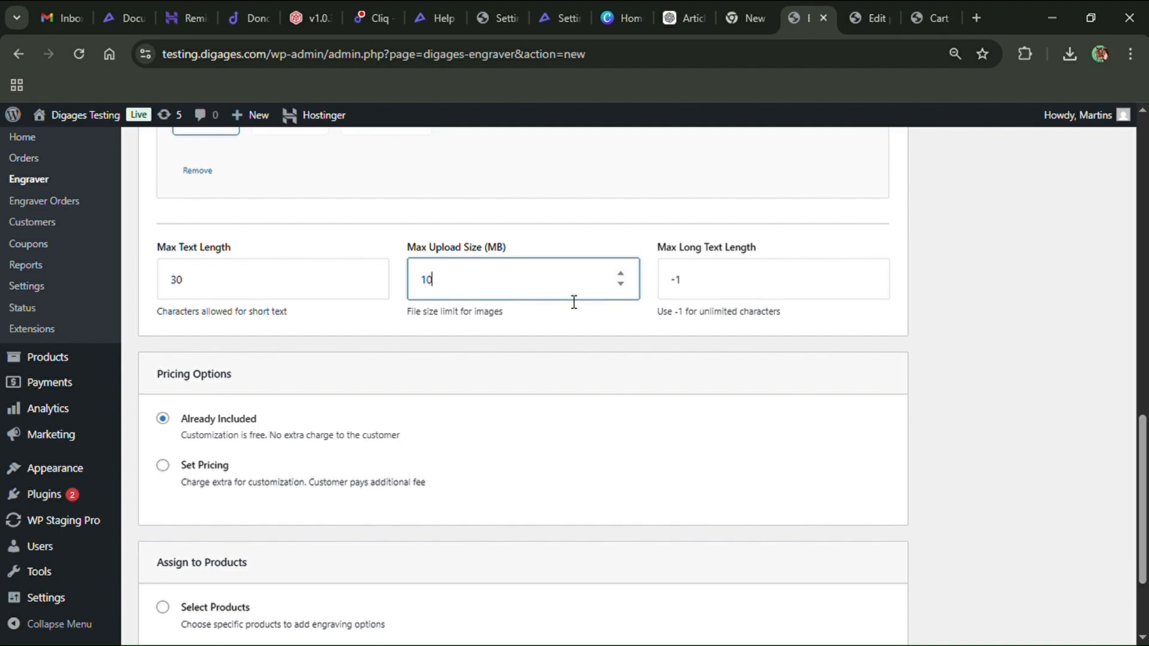
pyautogui.click(372, 274)
pyautogui.click(370, 284)
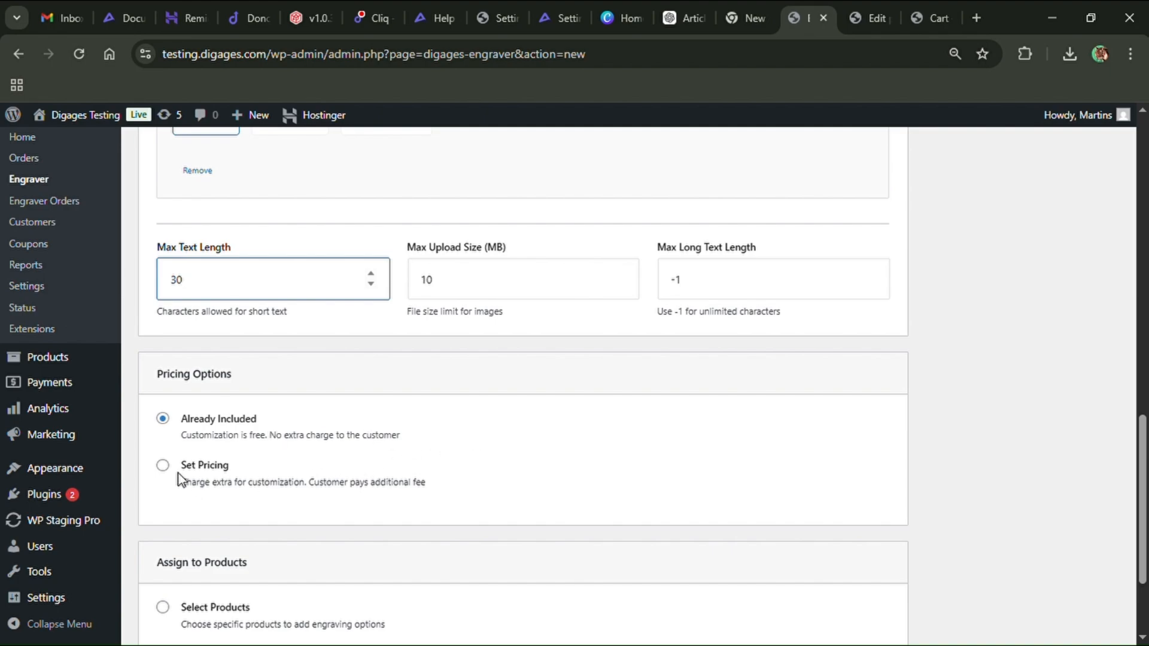
# Switch the pricing option to Set Pricing and browse the per-side price tabs
pyautogui.click(164, 466)
pyautogui.scroll(-5, 374, 431)
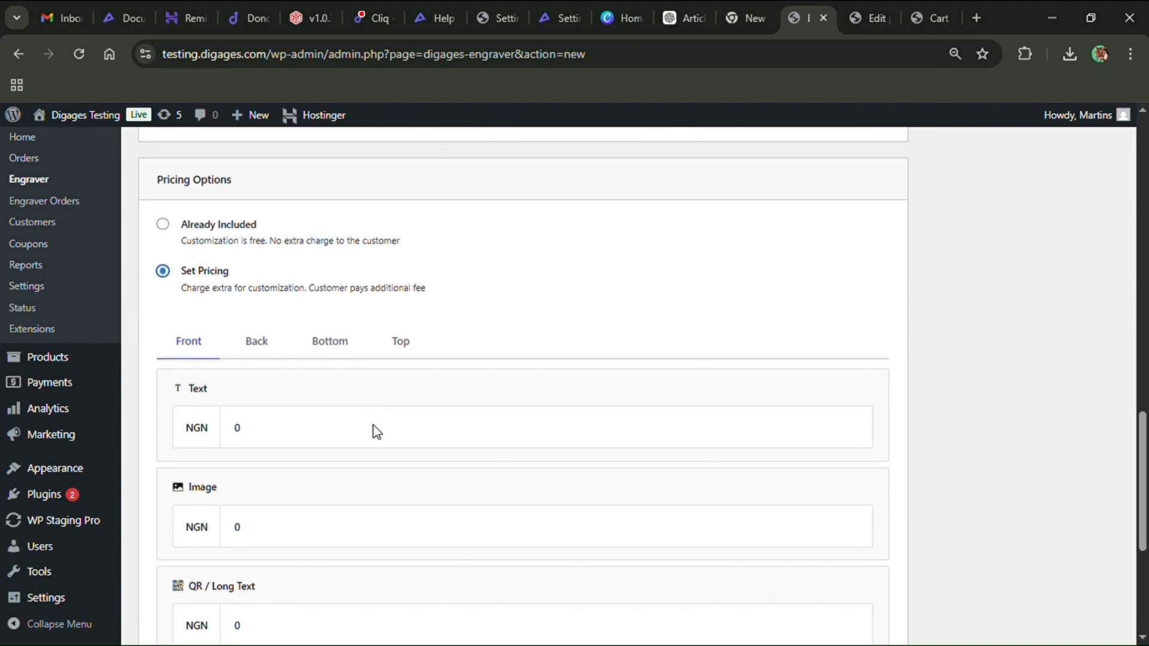
pyautogui.click(261, 261)
pyautogui.click(355, 265)
pyautogui.click(421, 265)
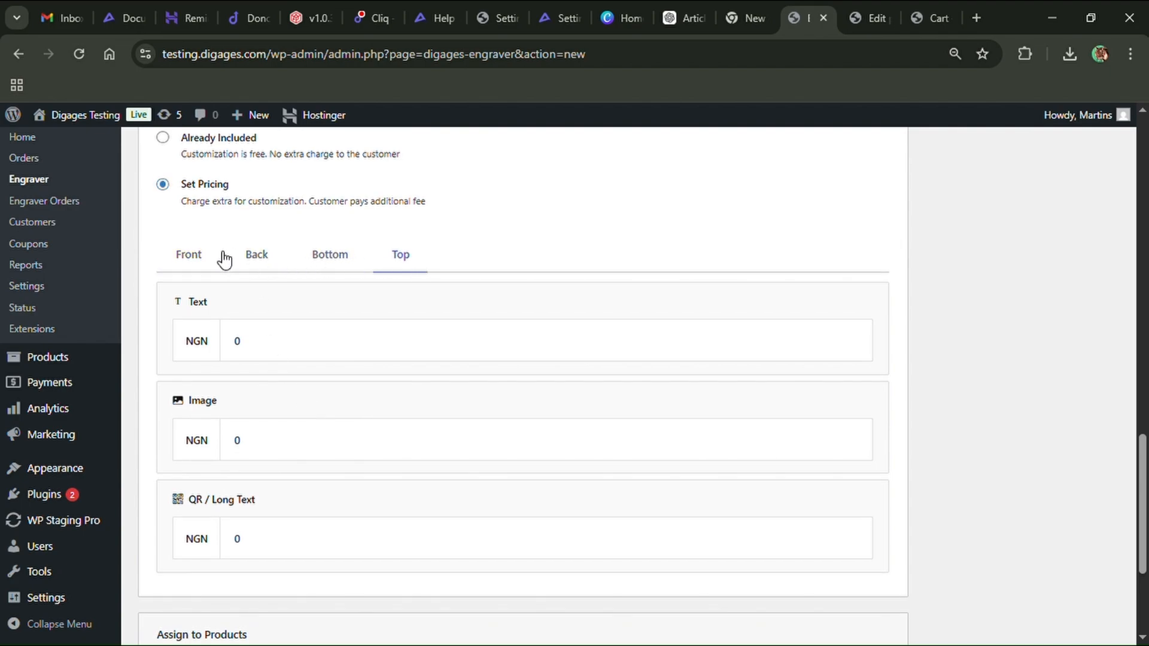
pyautogui.click(205, 261)
# Set the Front side's Text price to 100 NGN and open the Back side's prices
pyautogui.click(257, 337)
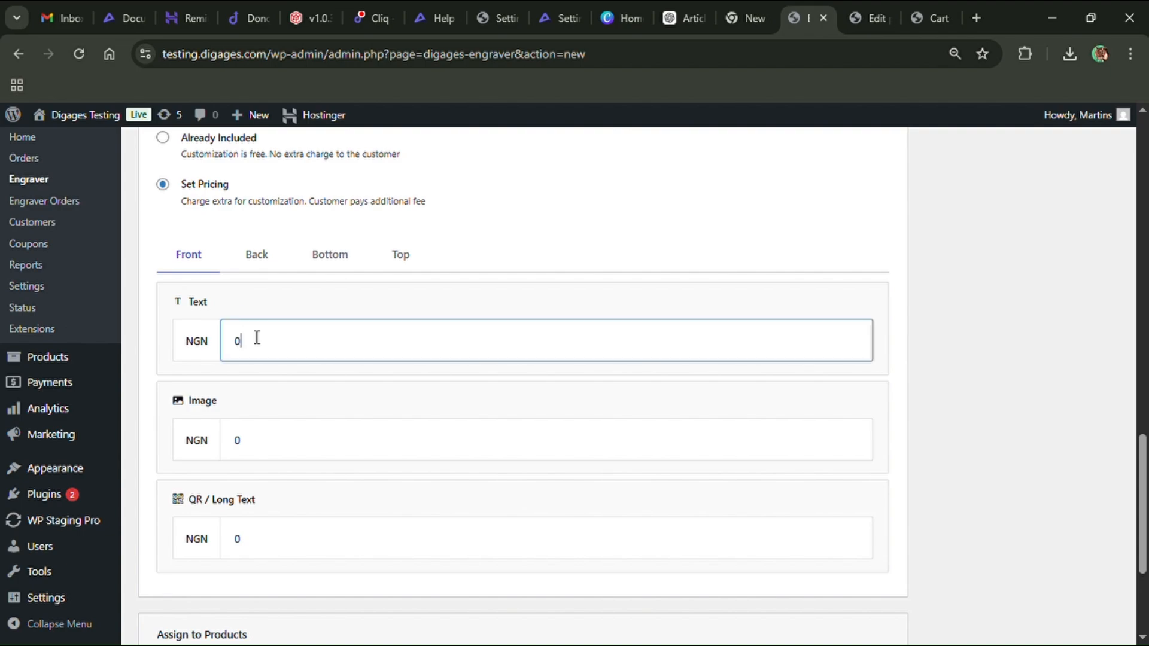
pyautogui.press('BackSpace')
pyautogui.write('100')
pyautogui.click(257, 249)
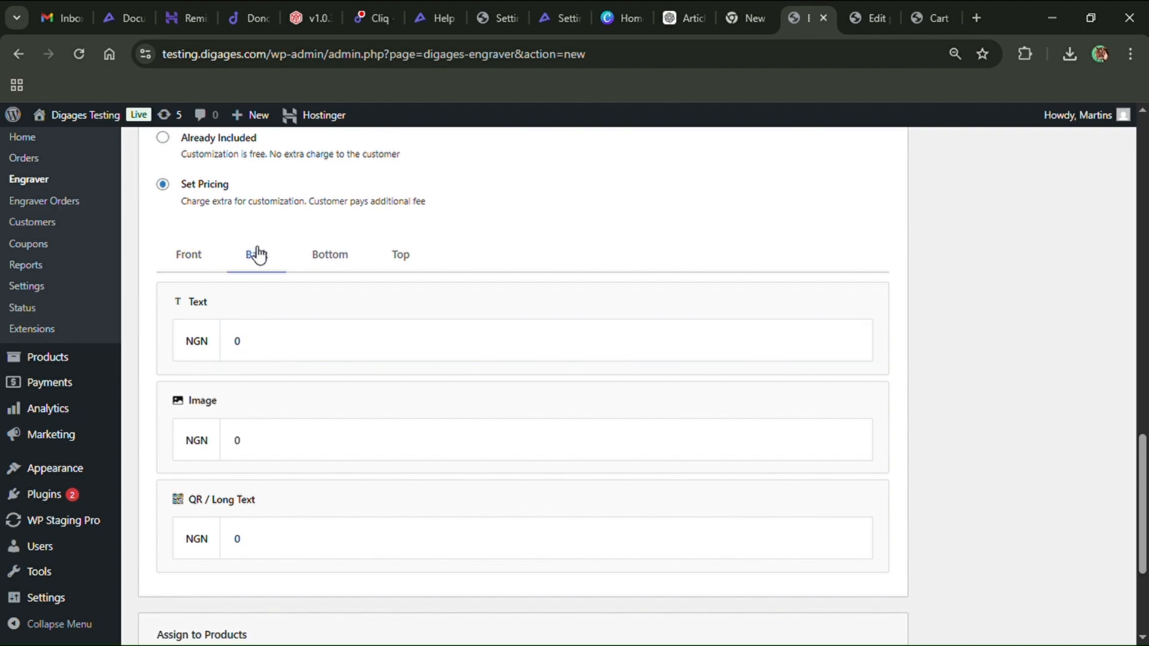
# Set the Back side's prices to 100 NGN for Text, 1000 NGN for Image and 500 NGN for QR / Long Text
pyautogui.click(258, 335)
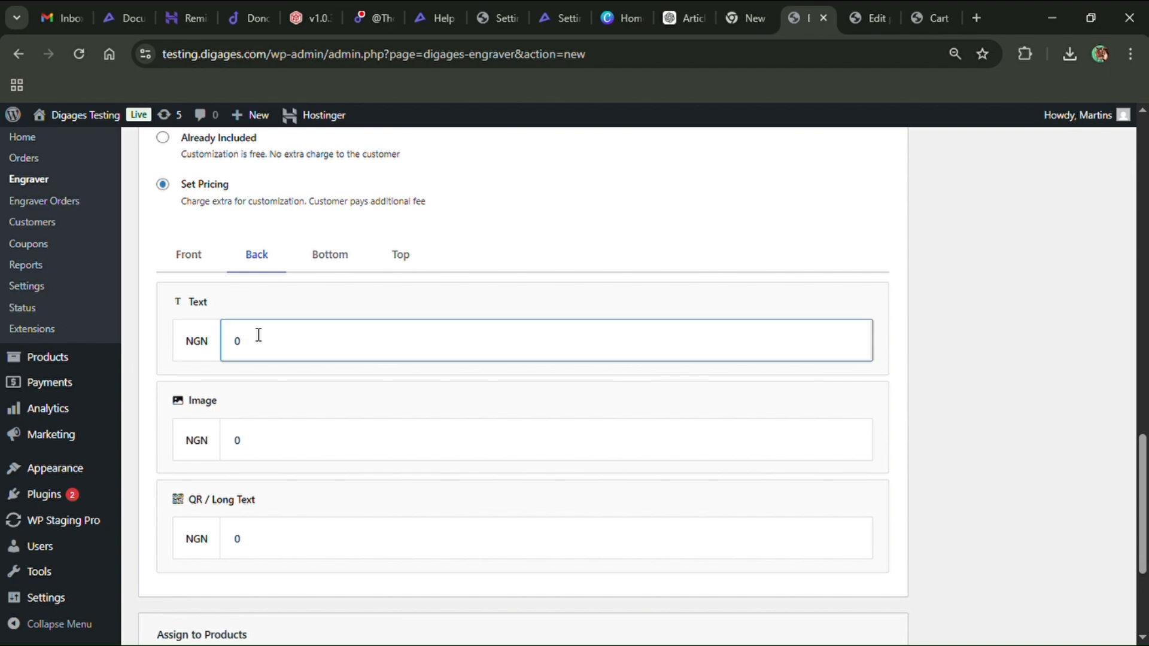
pyautogui.press('BackSpace')
pyautogui.write('100')
pyautogui.click(265, 447)
pyautogui.press('BackSpace')
pyautogui.write('1000')
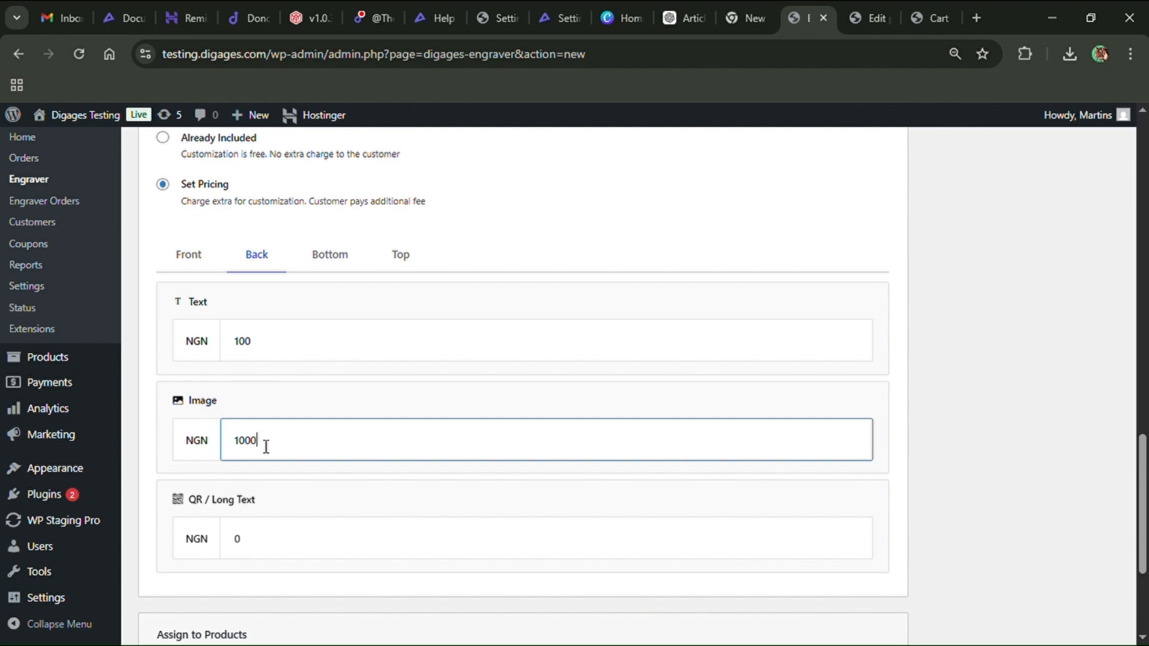
pyautogui.click(261, 549)
pyautogui.press('BackSpace')
pyautogui.write('500')
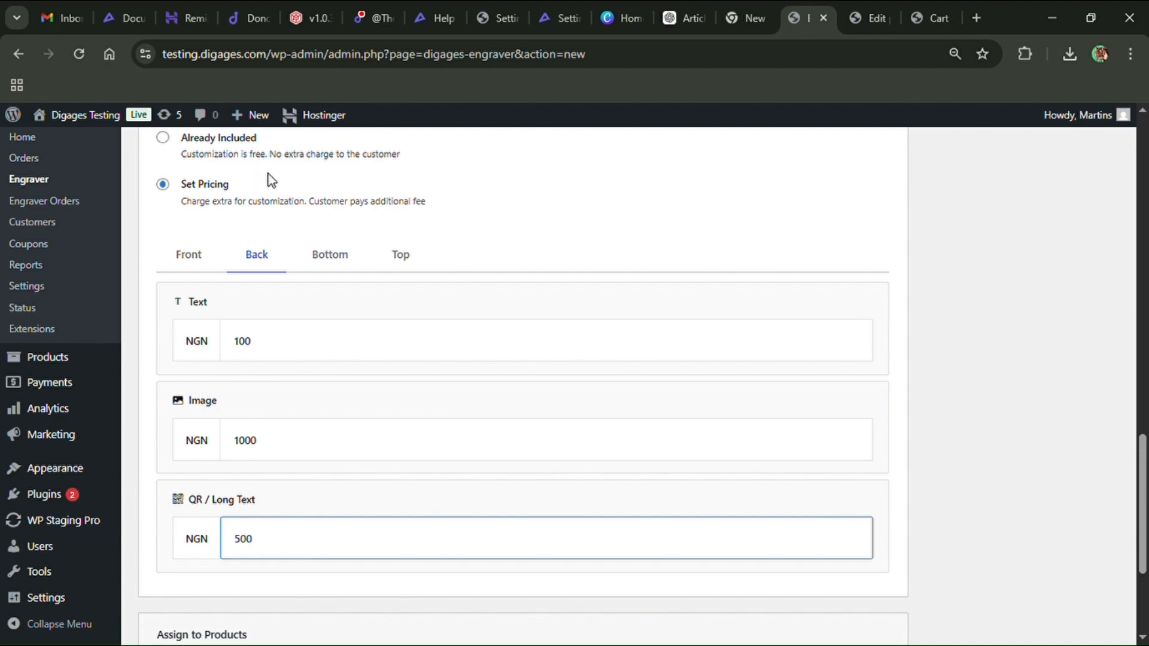
# Set the Bottom side's Text price to 100 NGN and its QR / Long Text price to 500 NGN
pyautogui.click(326, 261)
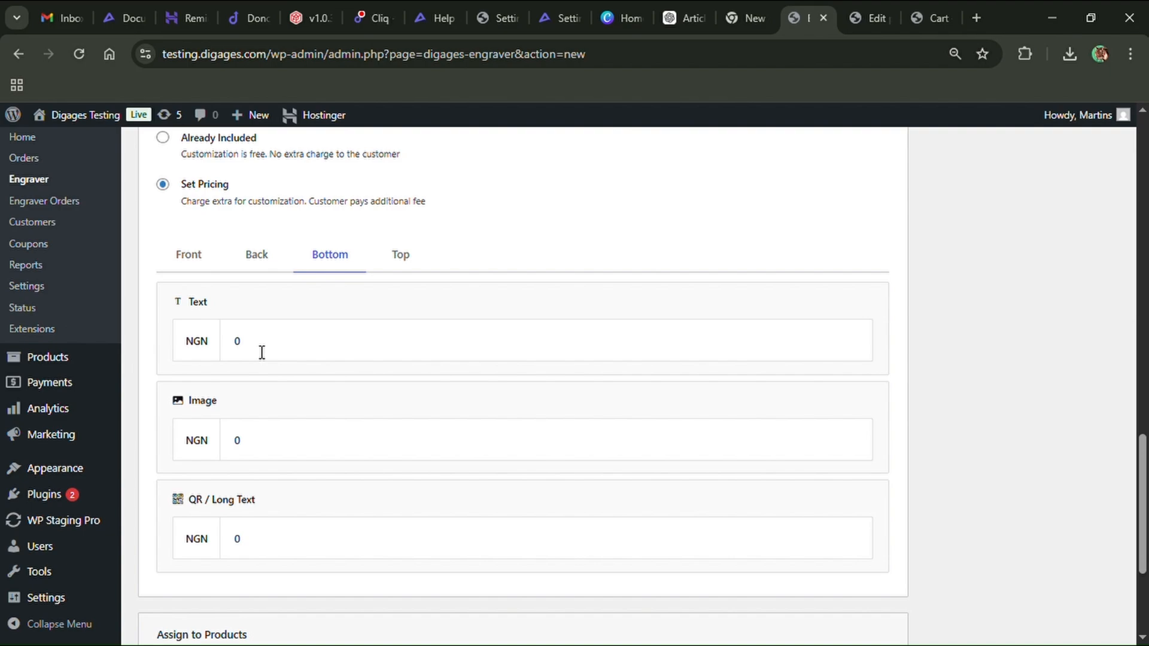
pyautogui.click(281, 343)
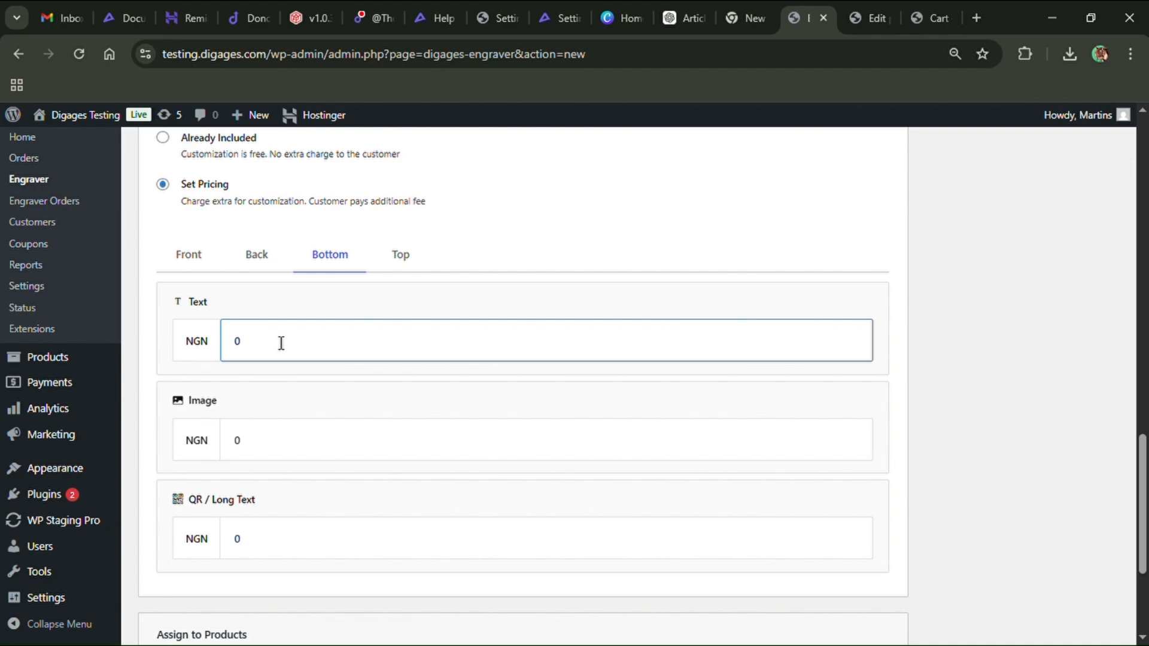
pyautogui.scroll(1, 279, 341)
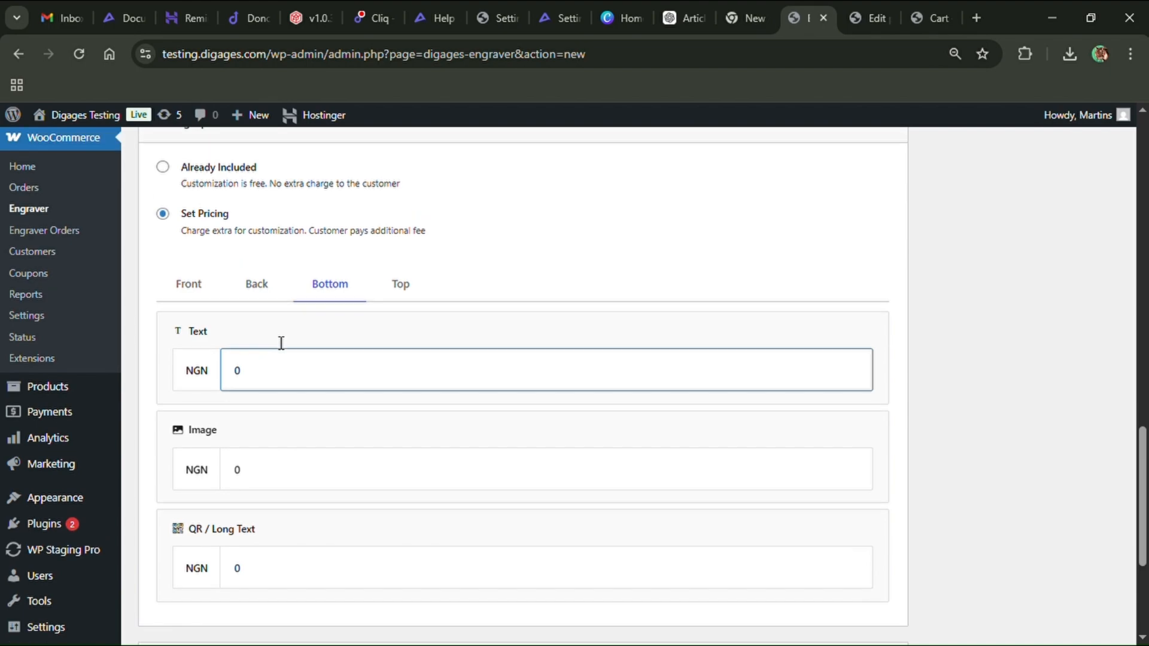
pyautogui.press('BackSpace')
pyautogui.write('1')
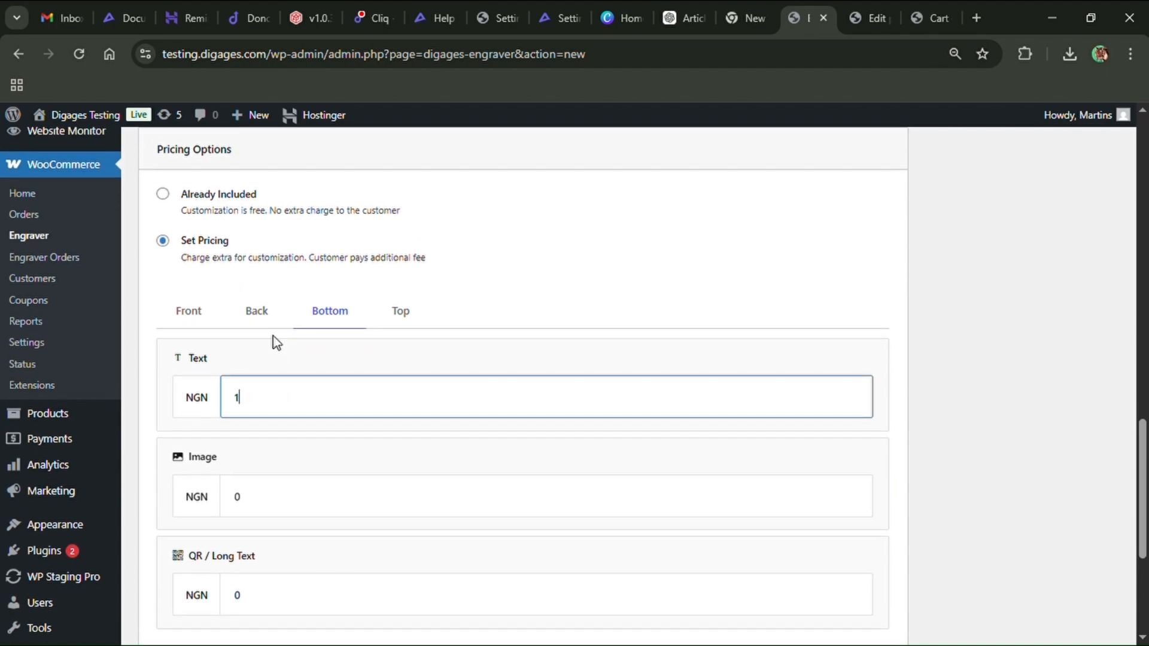
pyautogui.write('000')
pyautogui.press('BackSpace')
pyautogui.scroll(-2, 274, 341)
pyautogui.click(269, 484)
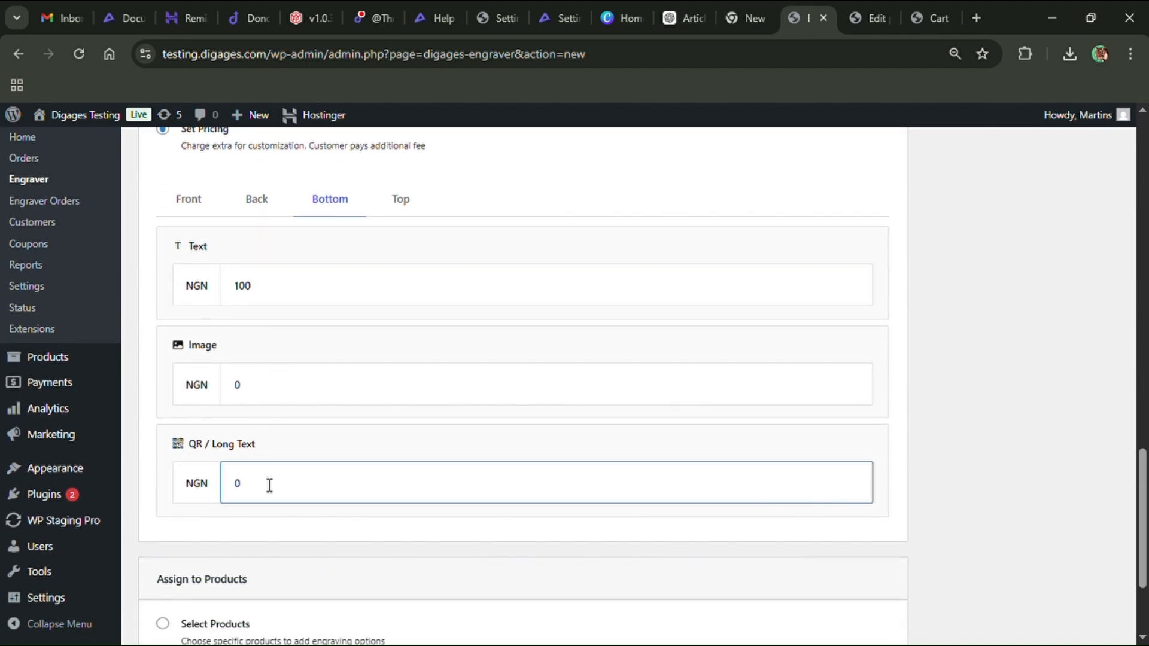
pyautogui.press('BackSpace')
pyautogui.write('500')
# Set the Top side's Text price to 100 NGN
pyautogui.click(407, 197)
pyautogui.click(287, 299)
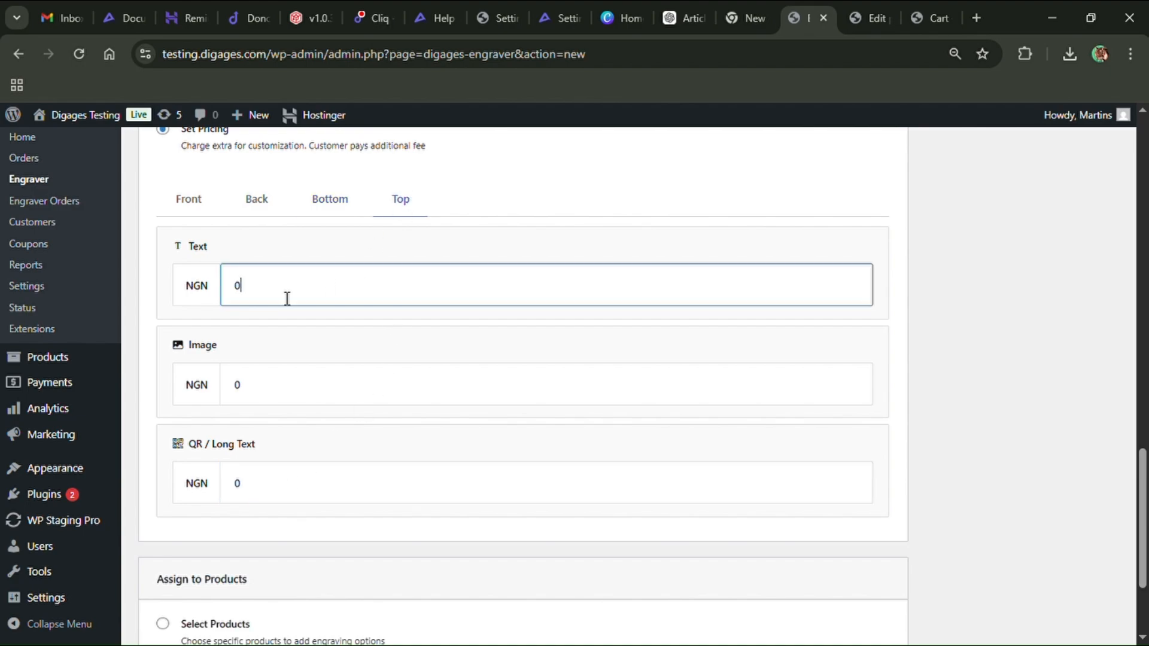
pyautogui.press('BackSpace')
pyautogui.write('100')
pyautogui.scroll(-3, 287, 299)
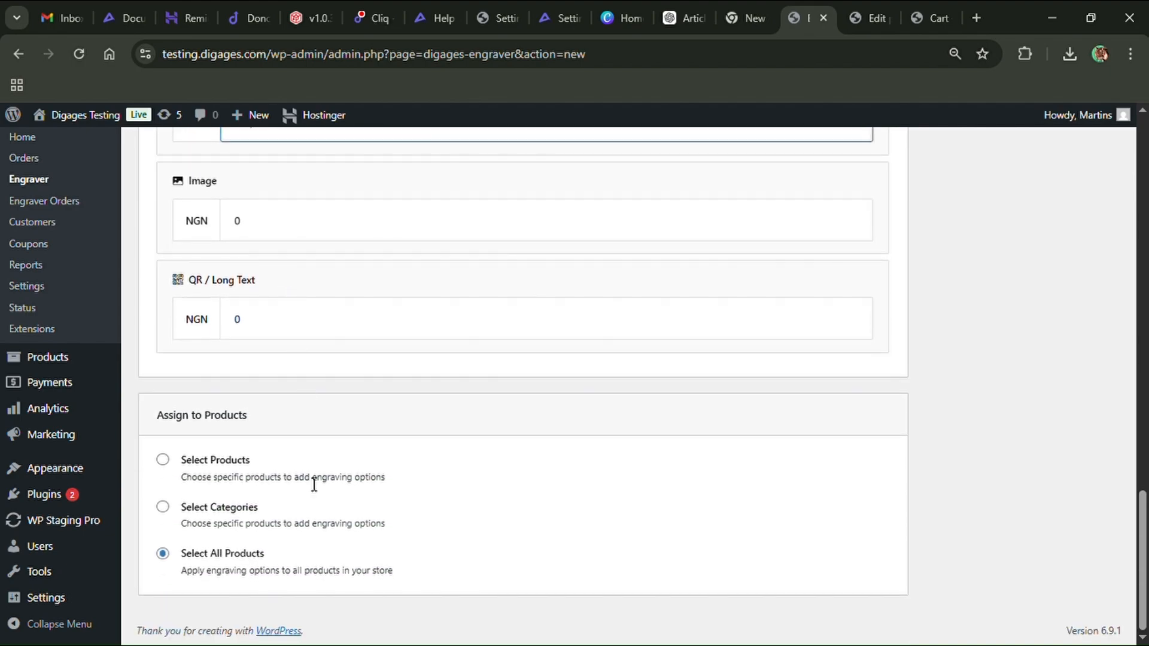
# Browse the Select Products and Select Categories assignment lists, keeping the template assigned to all products
pyautogui.click(162, 508)
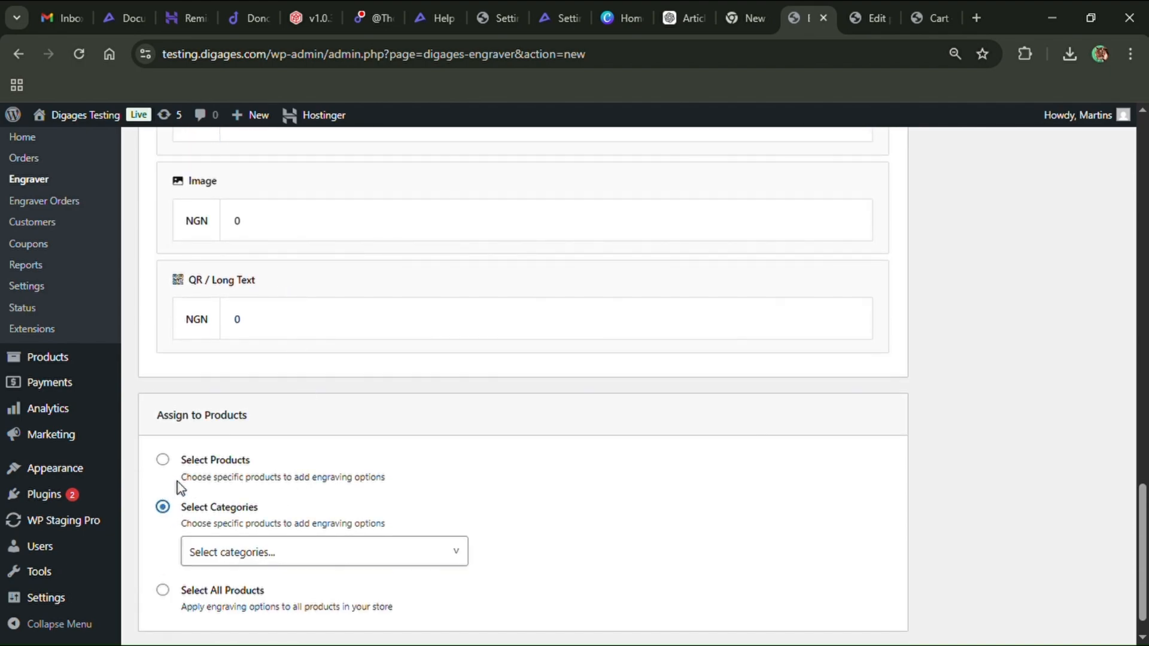
pyautogui.click(168, 459)
pyautogui.click(266, 507)
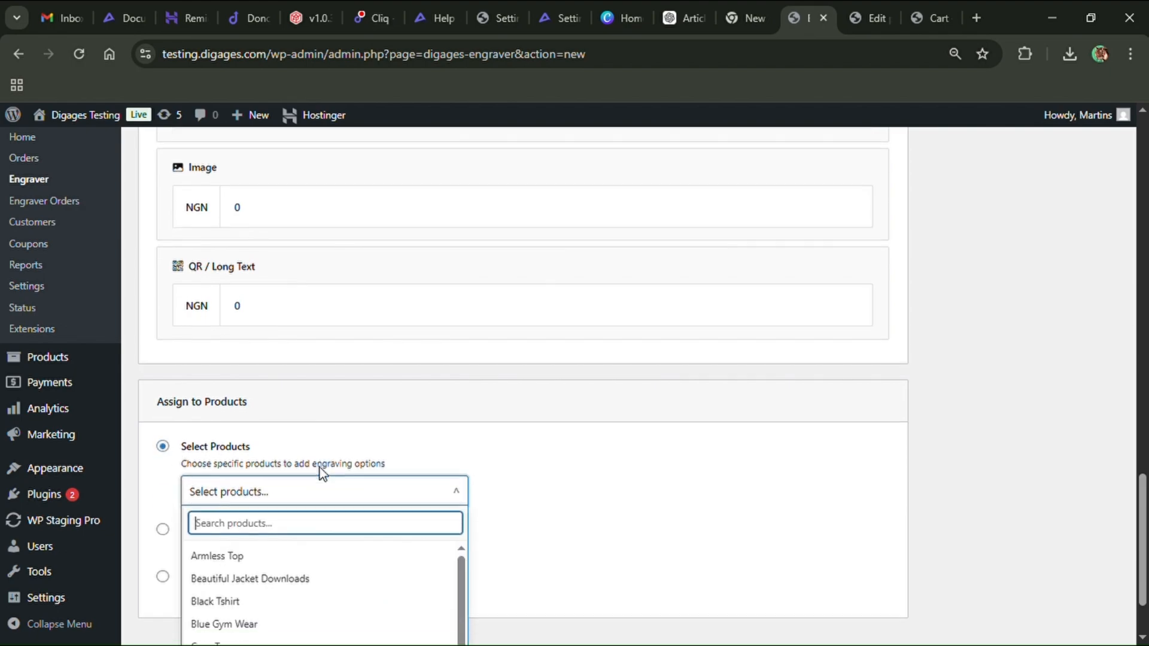
pyautogui.scroll(-3, 326, 474)
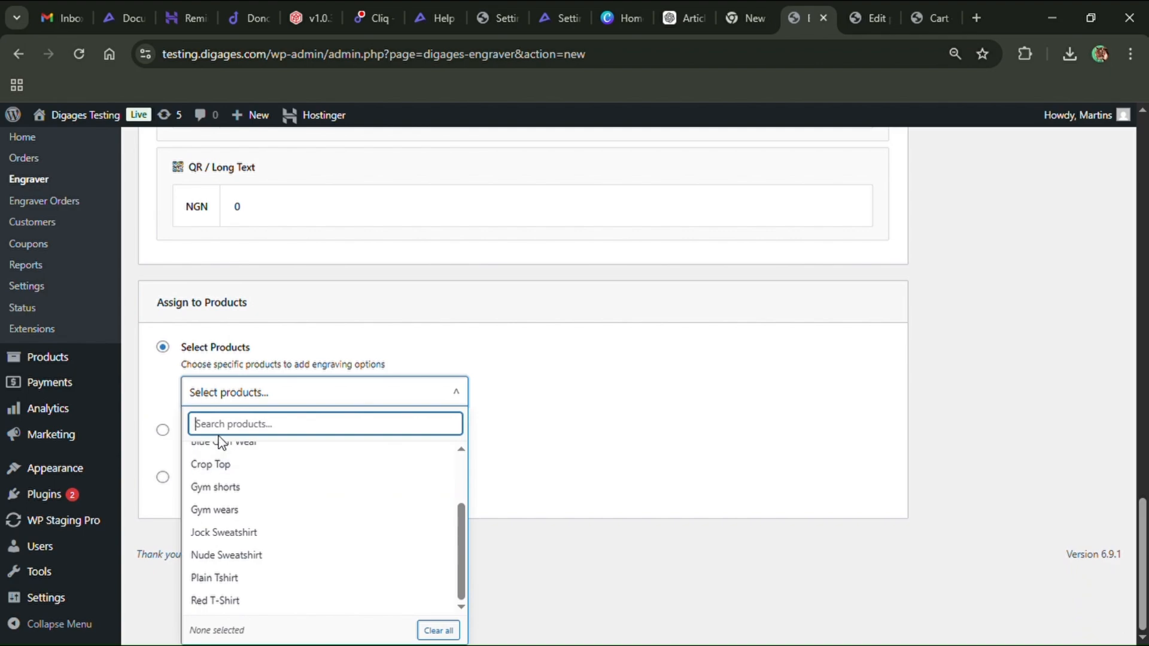
pyautogui.click(162, 431)
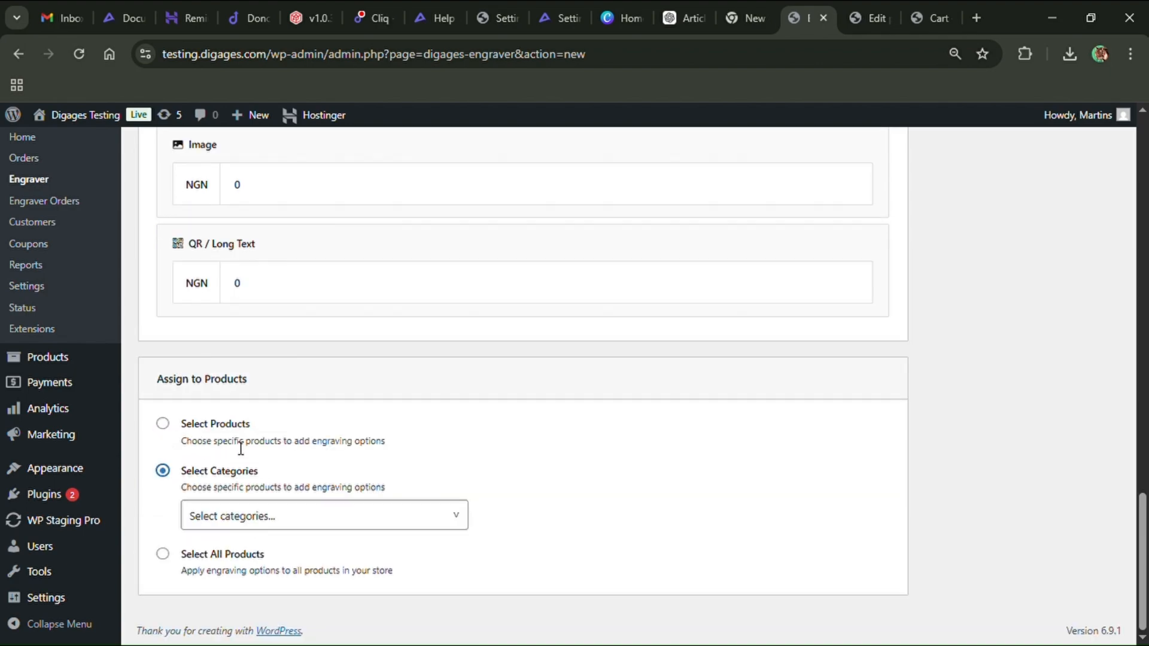
pyautogui.click(256, 524)
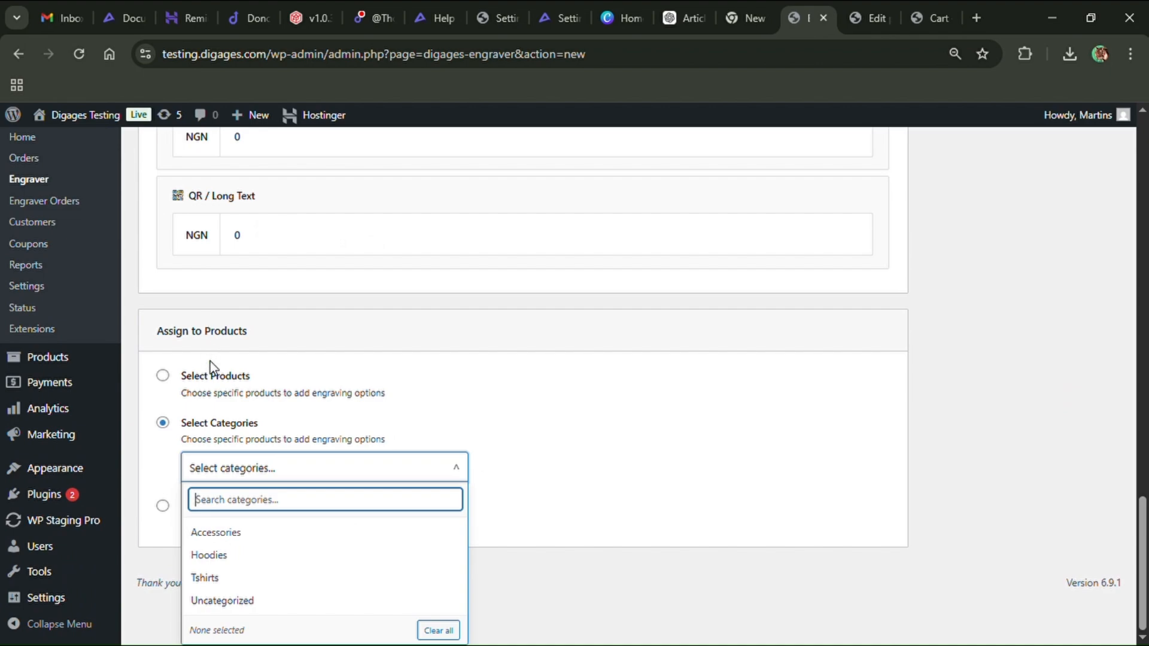
pyautogui.click(163, 506)
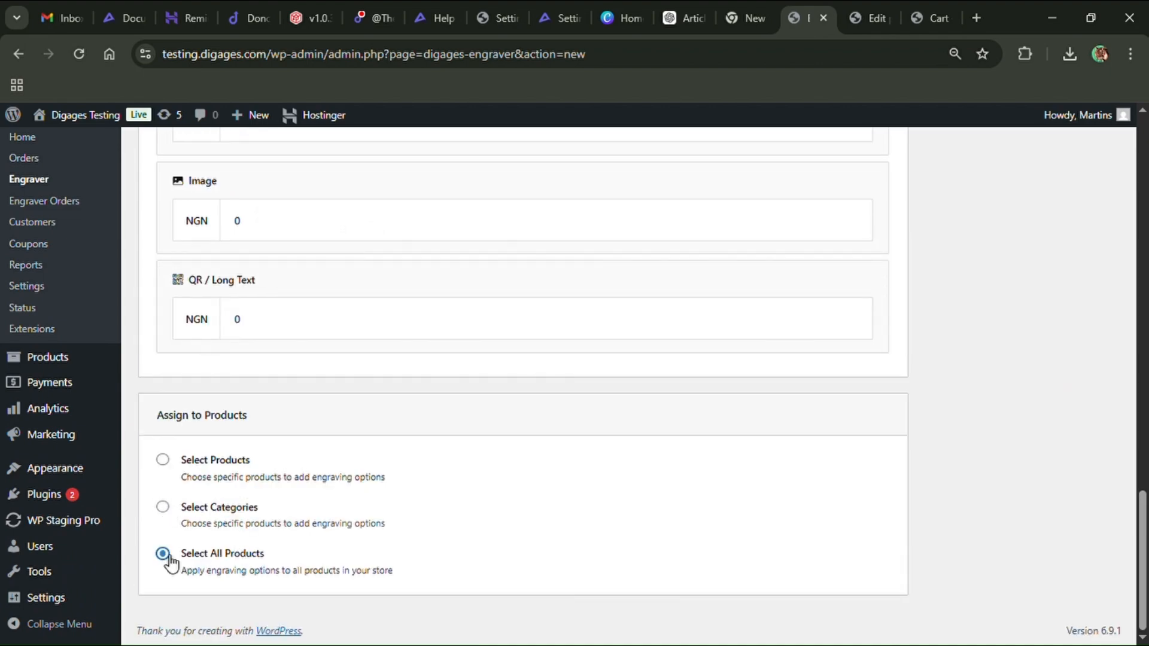
# Open the Beautiful Jacket Downloads product page from the storefront cart tab
pyautogui.scroll(10, 694, 428)
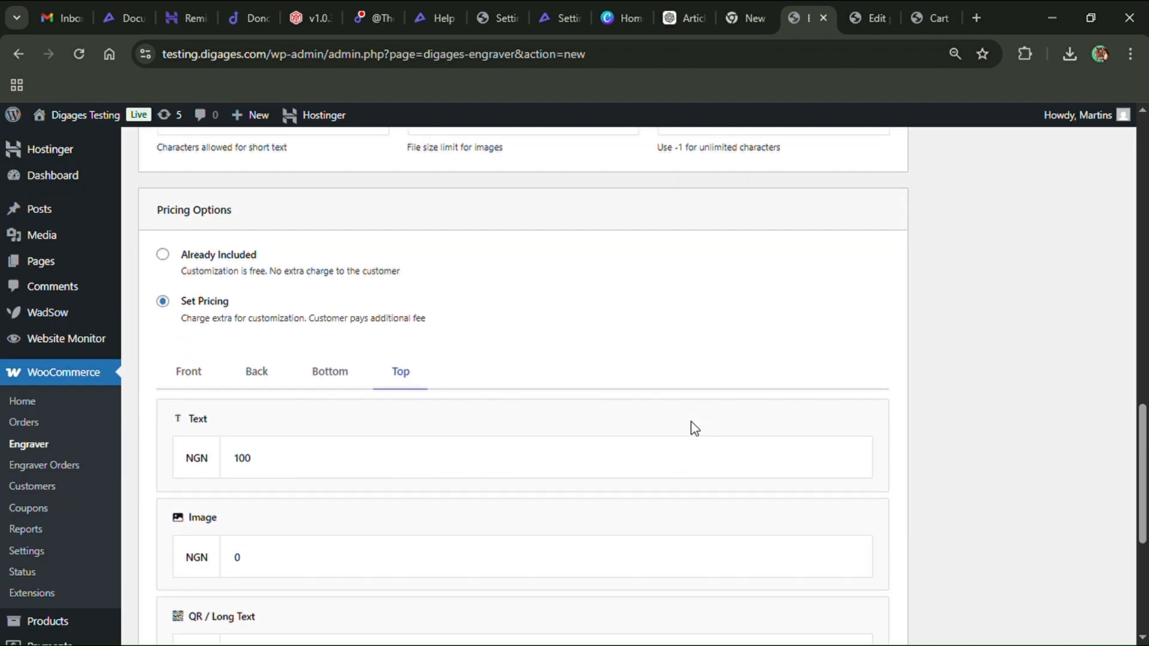
pyautogui.scroll(8, 694, 428)
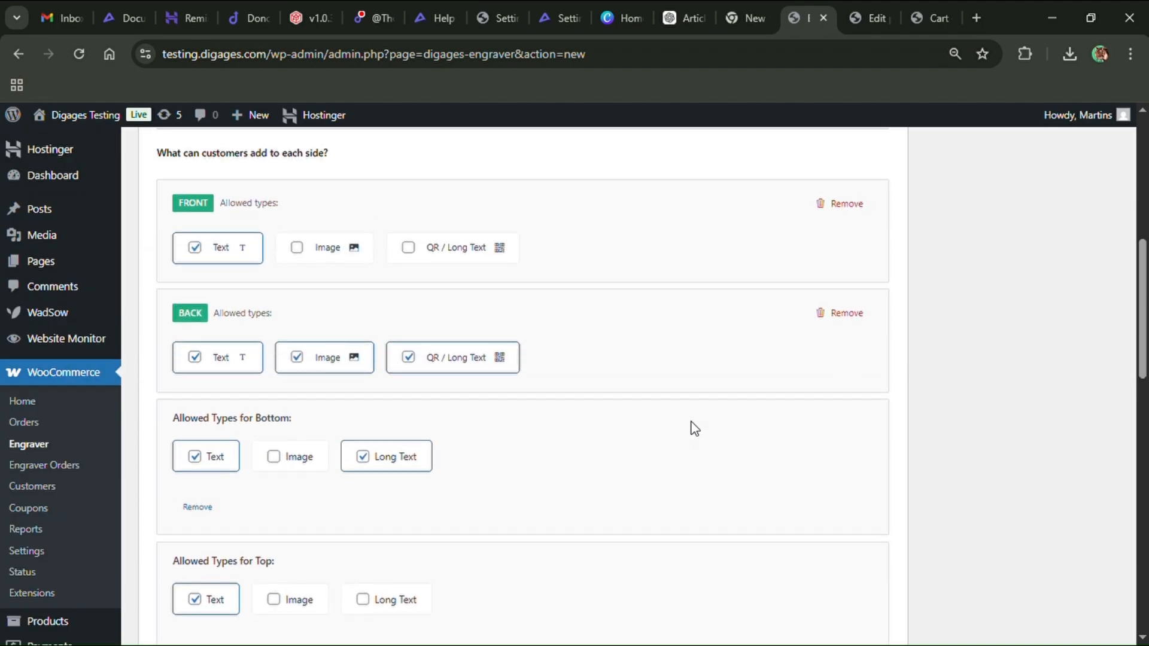
pyautogui.scroll(6, 694, 429)
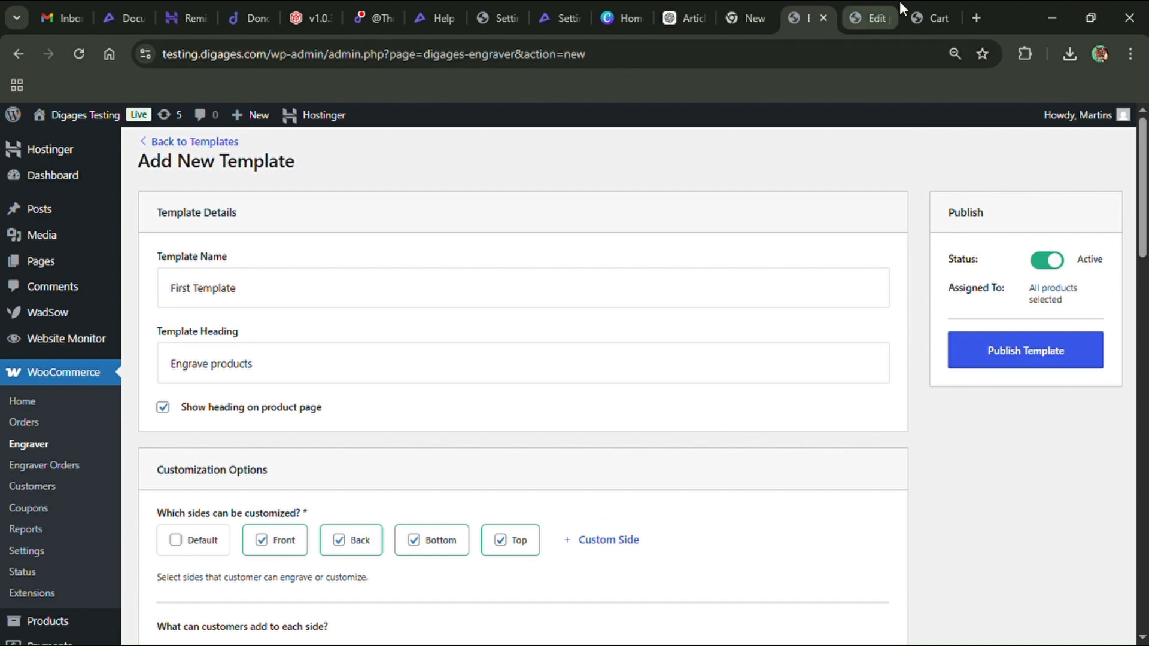
pyautogui.click(931, 17)
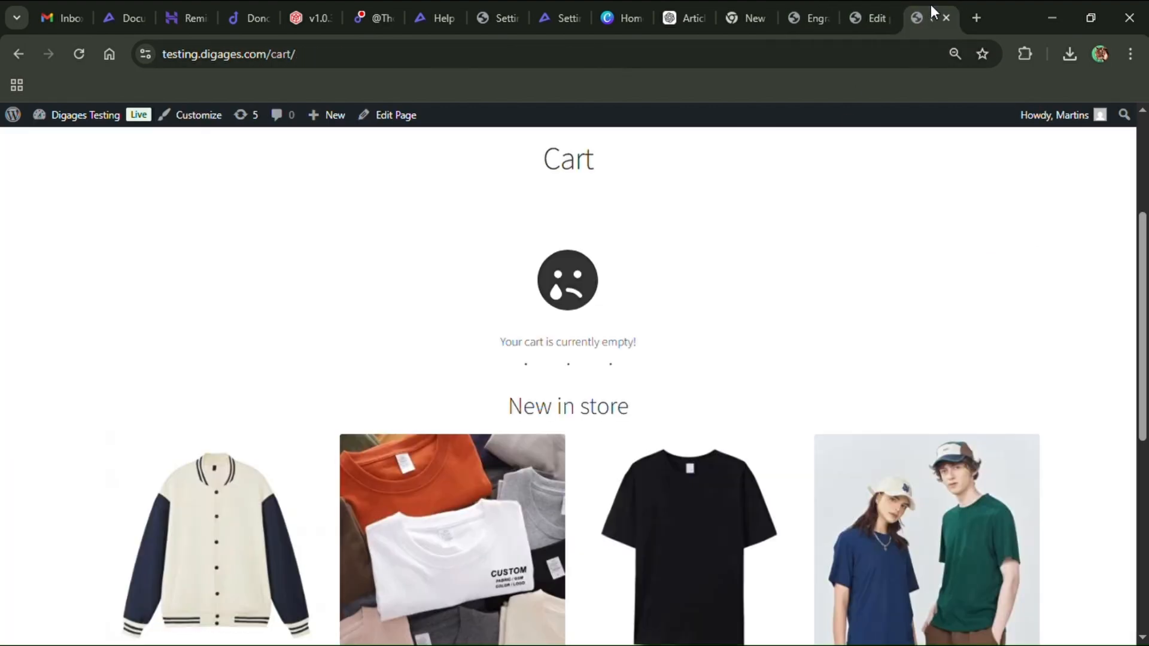
pyautogui.scroll(-5, 692, 275)
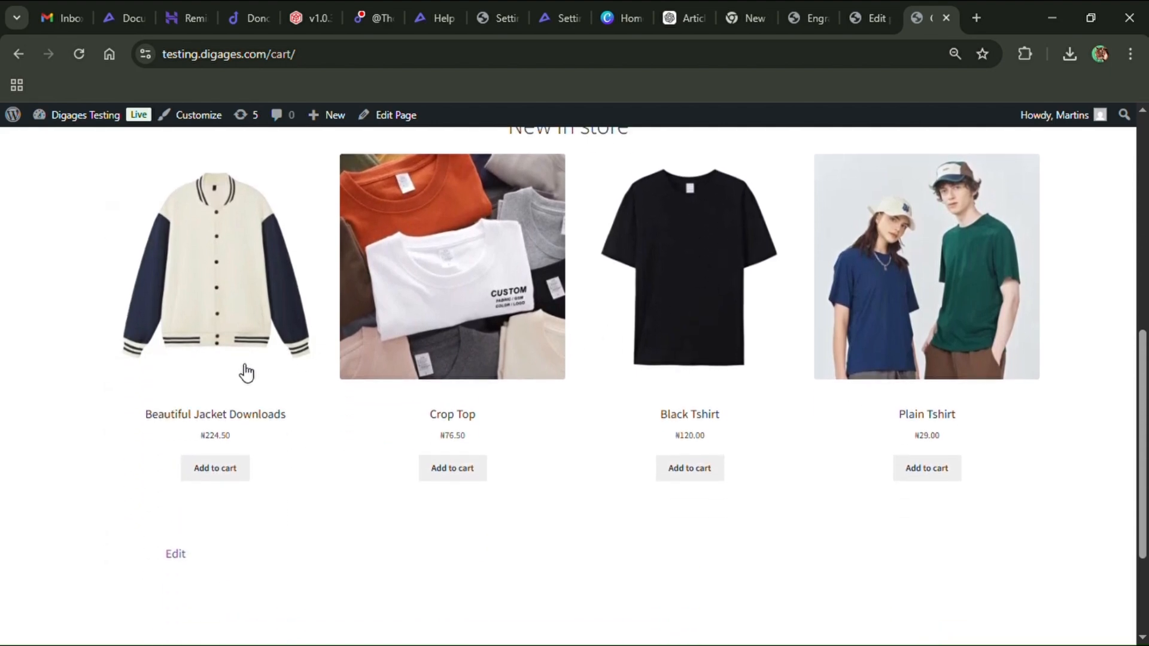
pyautogui.click(267, 353)
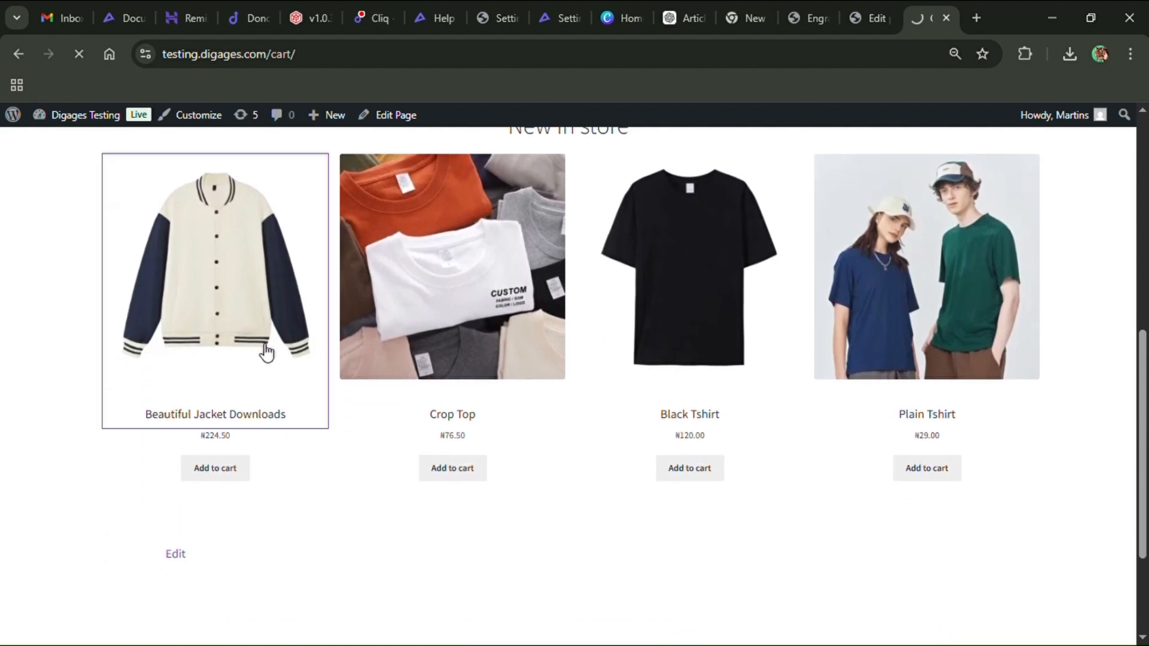
pyautogui.scroll(-4, 713, 403)
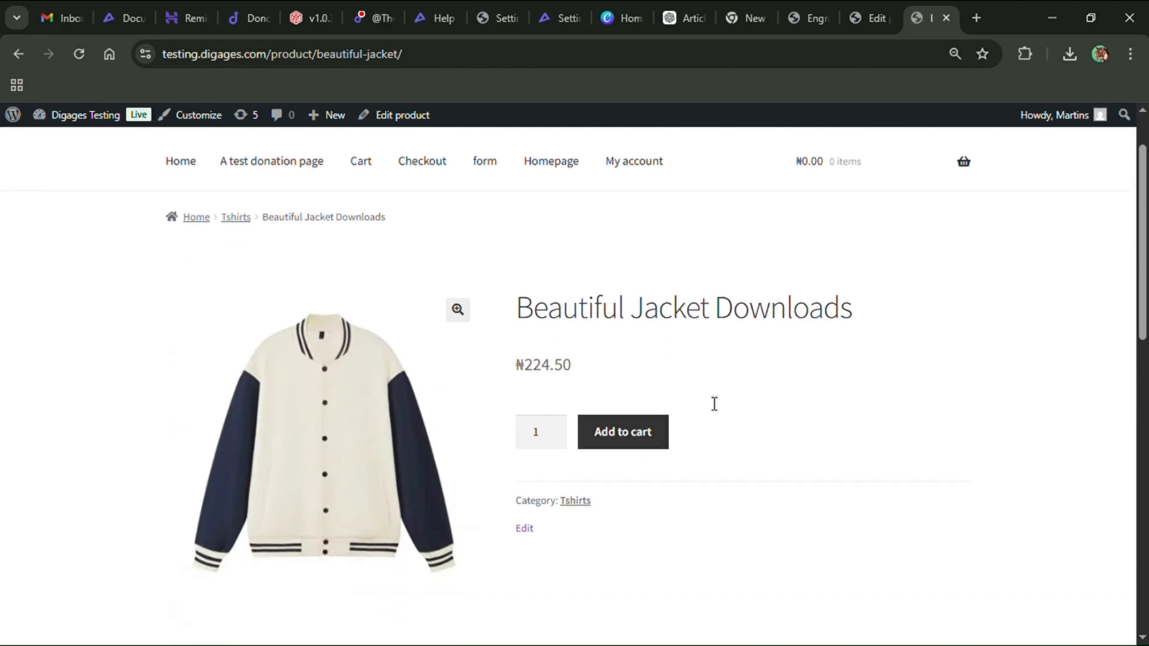
pyautogui.scroll(4, 708, 402)
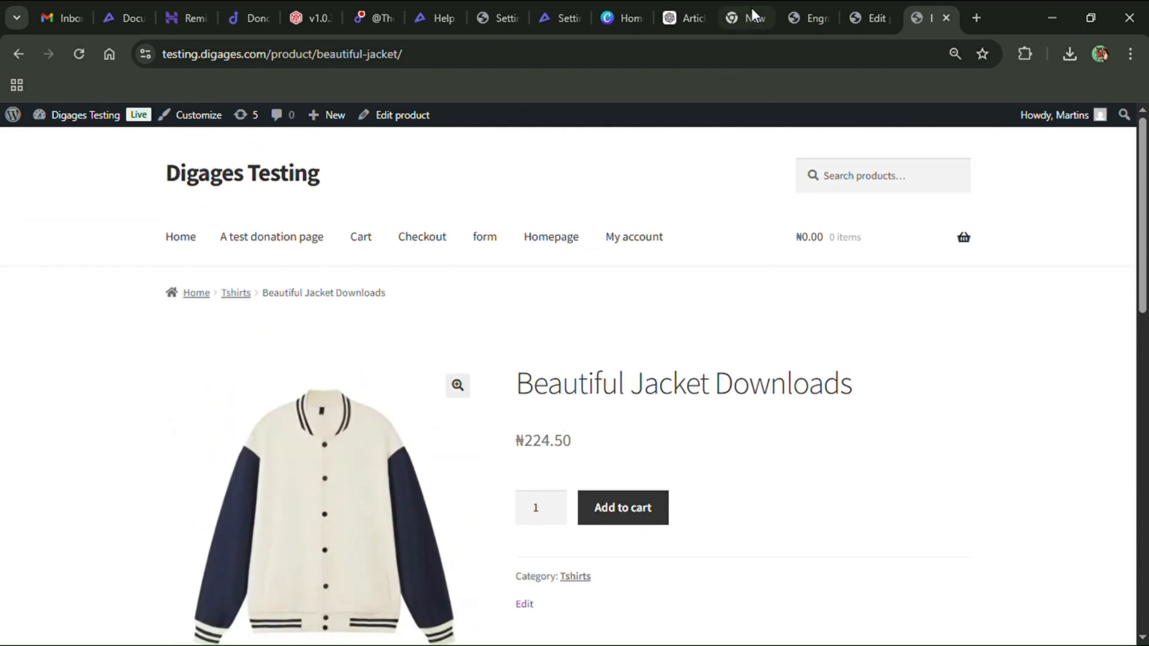
# Return to the template editor and publish the template
pyautogui.click(825, 5)
pyautogui.scroll(-5, 678, 422)
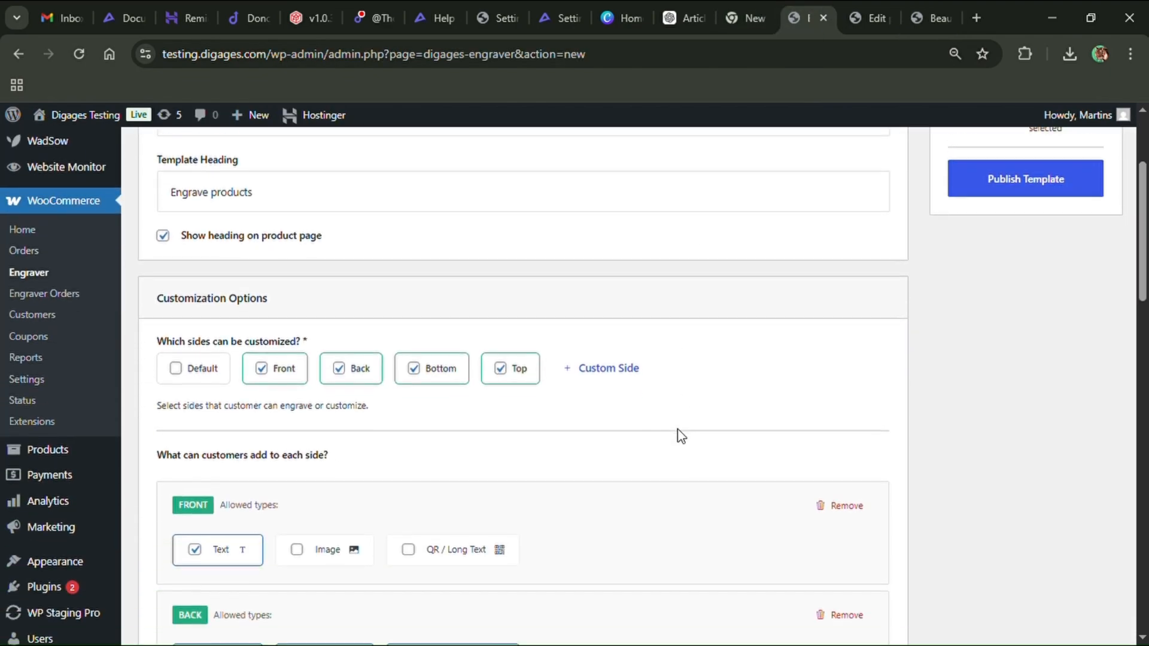
pyautogui.scroll(5, 729, 393)
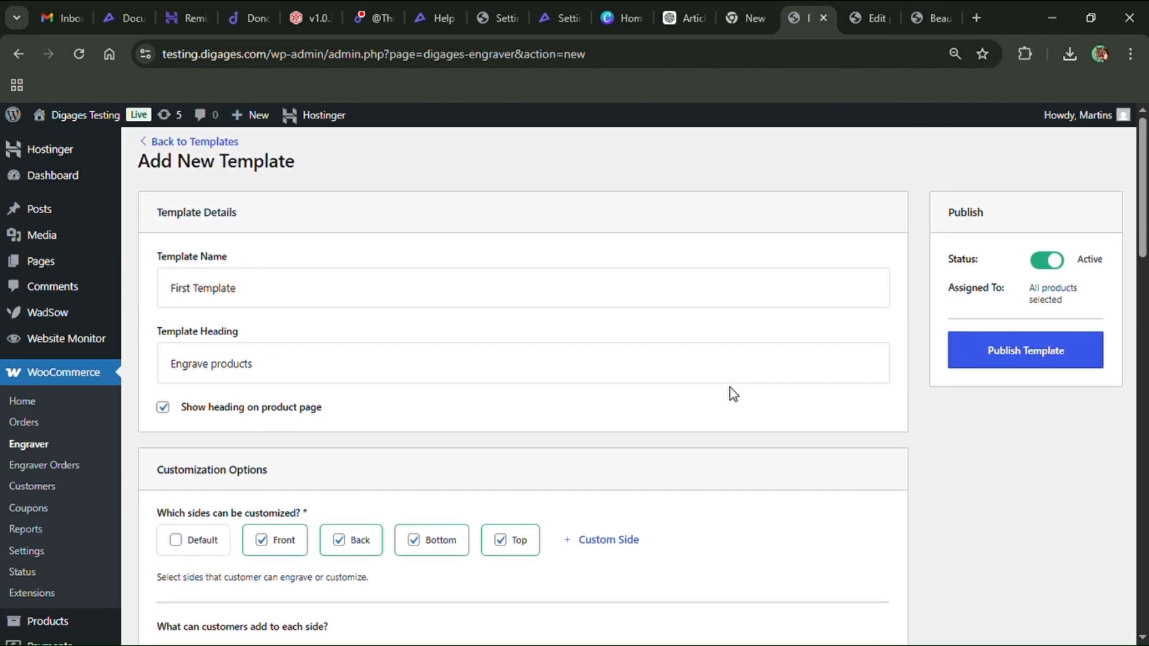
pyautogui.click(972, 351)
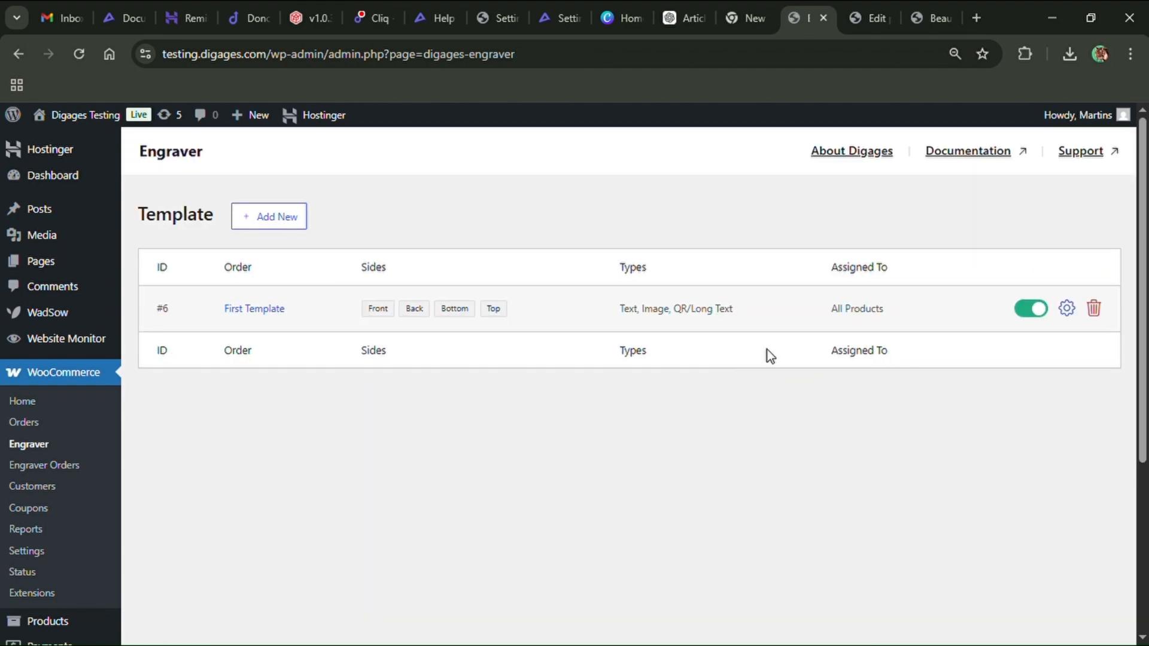
# Reload the jacket's product page and choose Text engraving on the Front side with Test Front
pyautogui.click(914, 1)
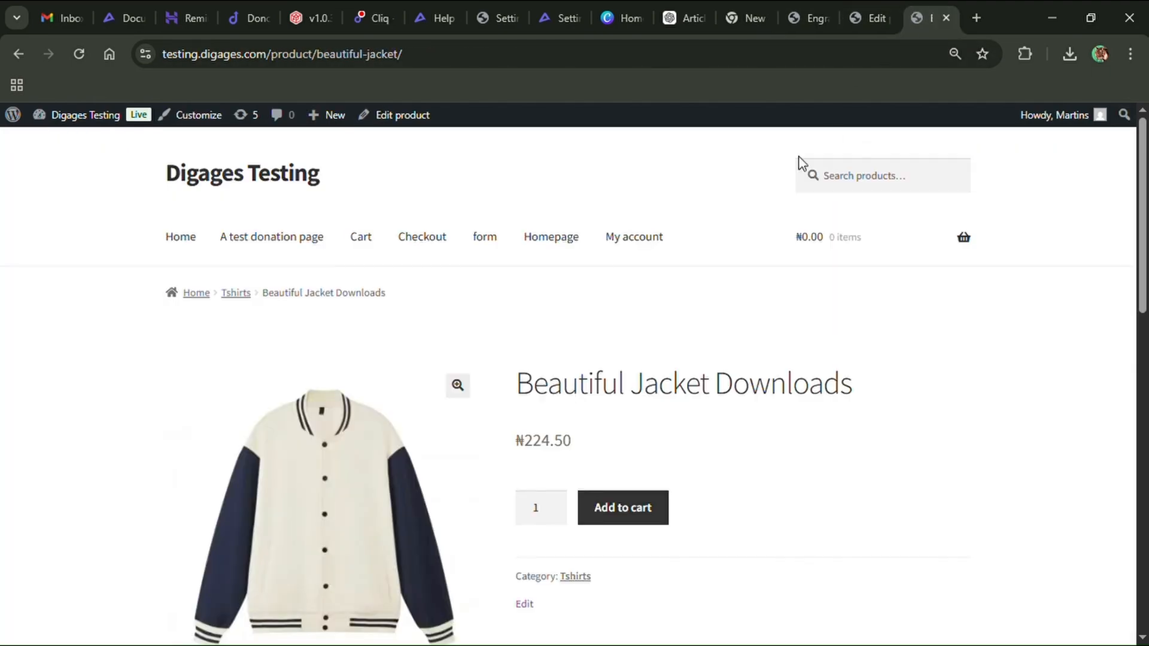
pyautogui.click(80, 54)
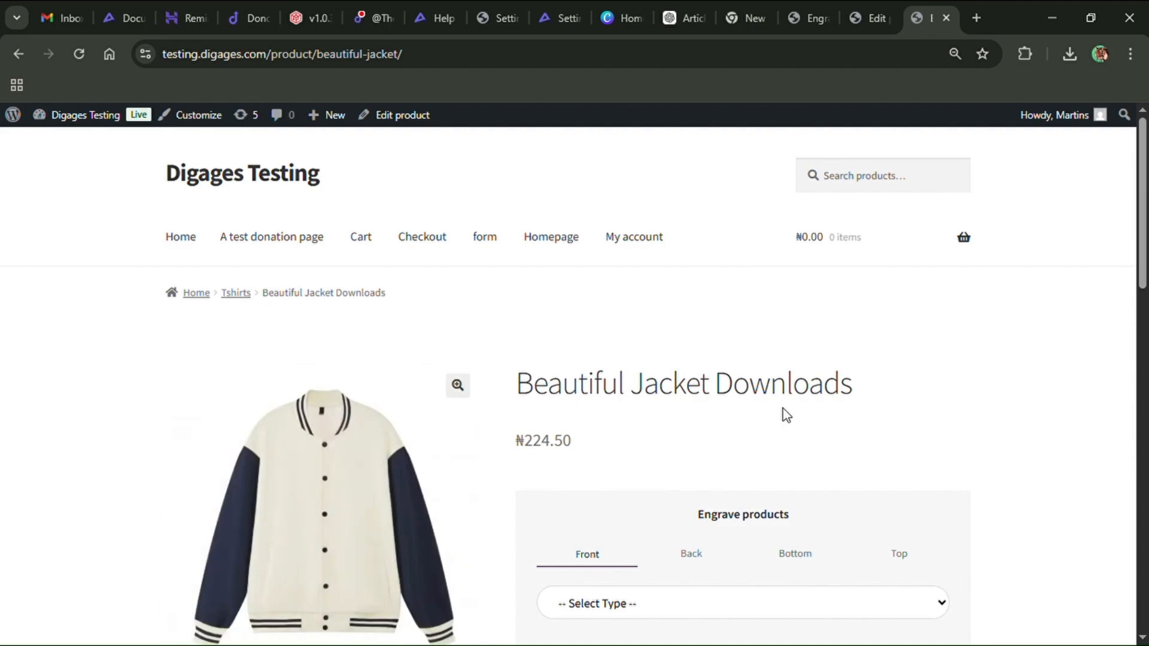
pyautogui.scroll(-3, 784, 412)
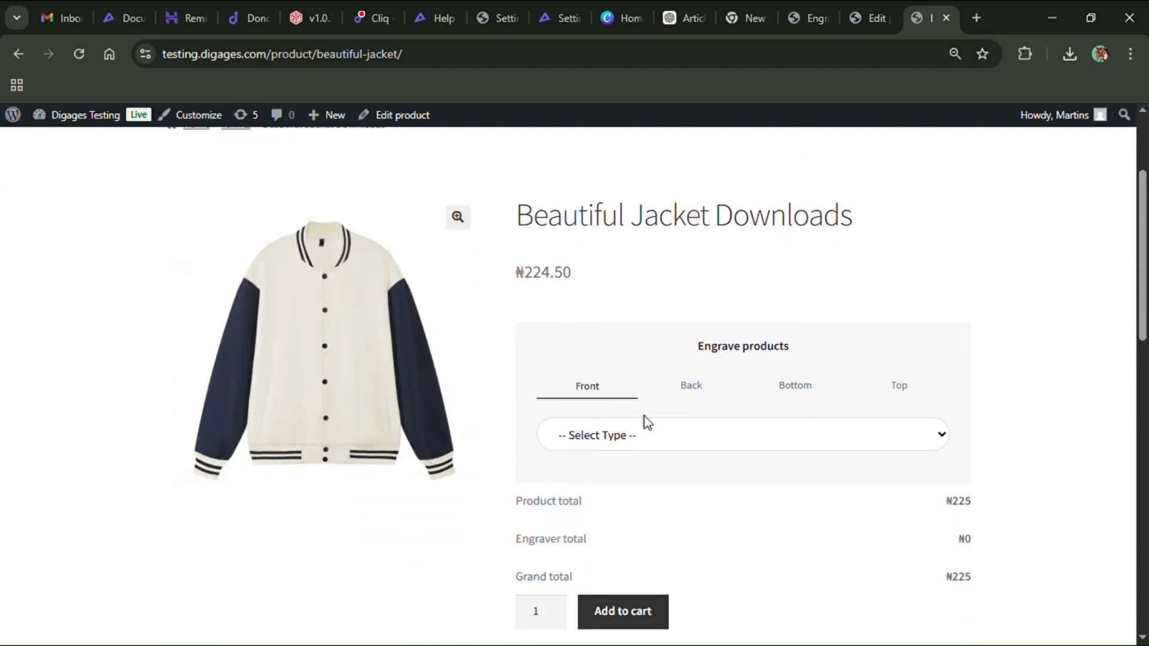
pyautogui.click(644, 438)
pyautogui.click(629, 481)
pyautogui.click(630, 489)
pyautogui.click(633, 516)
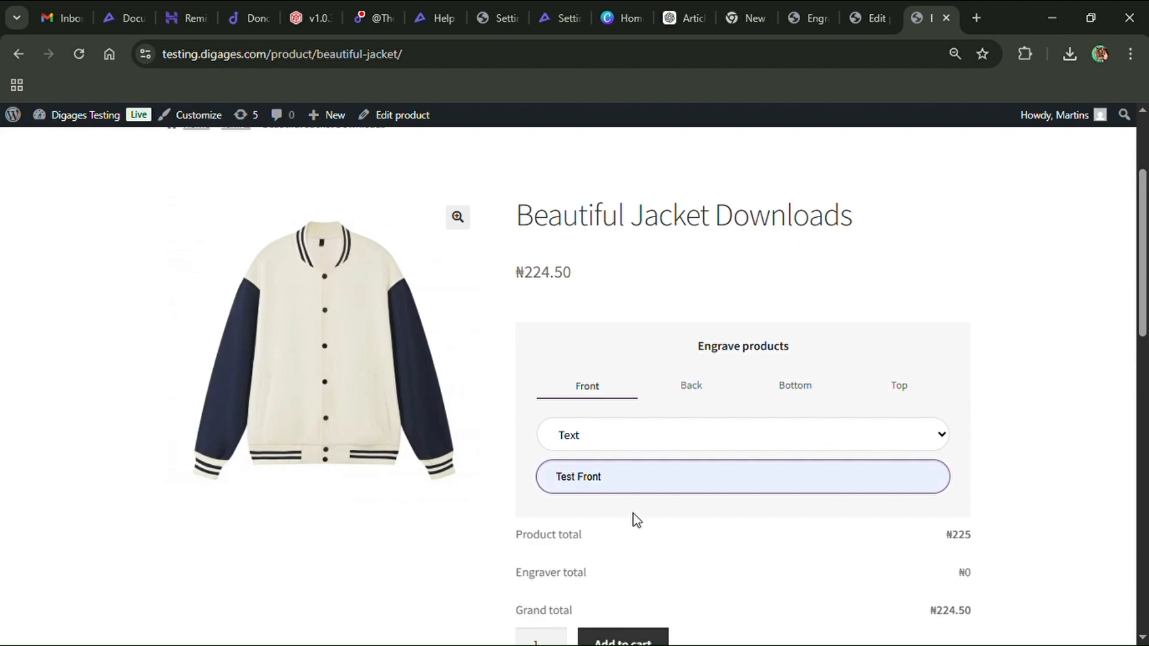
# Choose Image engraving on the Back side, upload an image file, and open the Bottom side's options
pyautogui.click(696, 390)
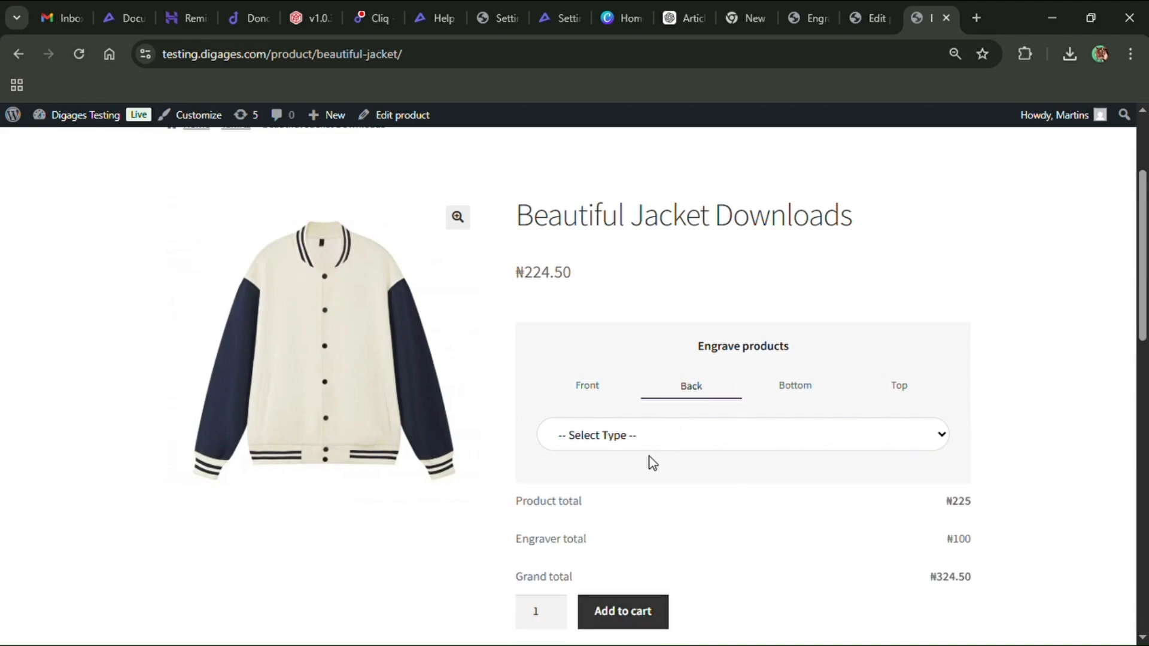
pyautogui.click(631, 502)
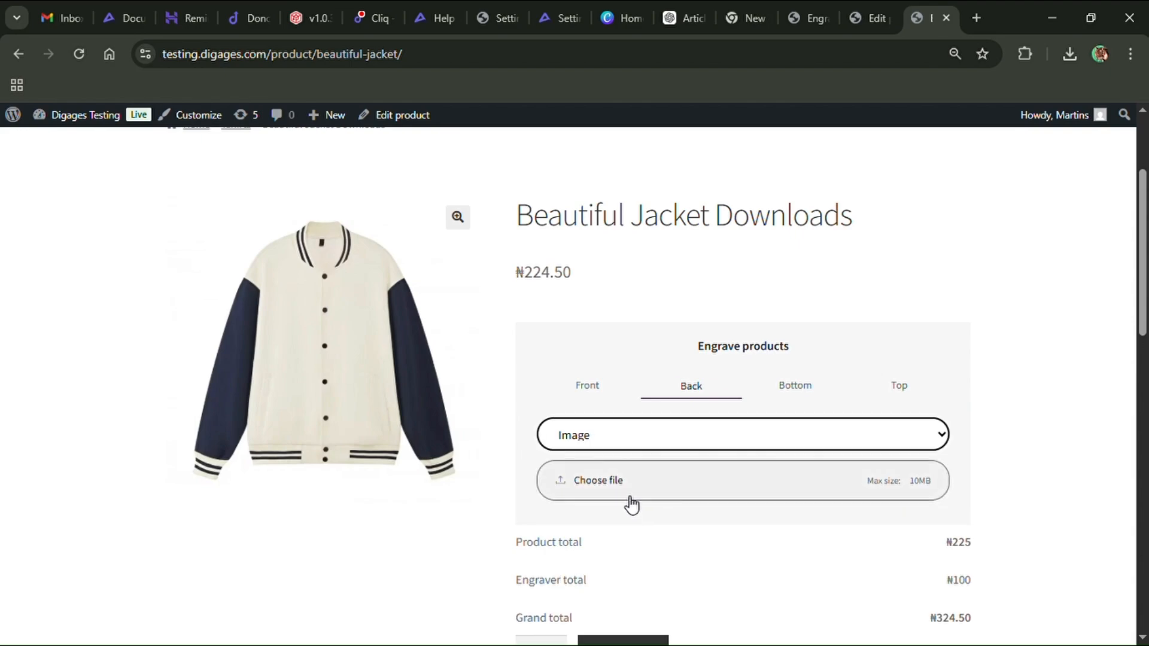
pyautogui.click(616, 479)
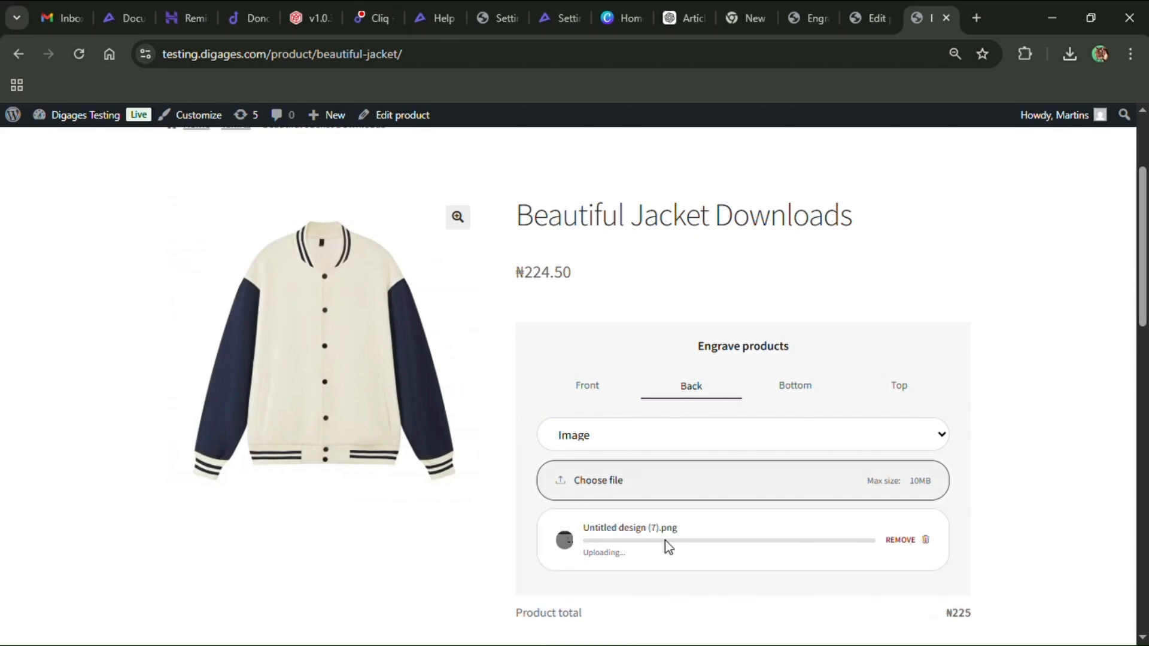
pyautogui.click(804, 394)
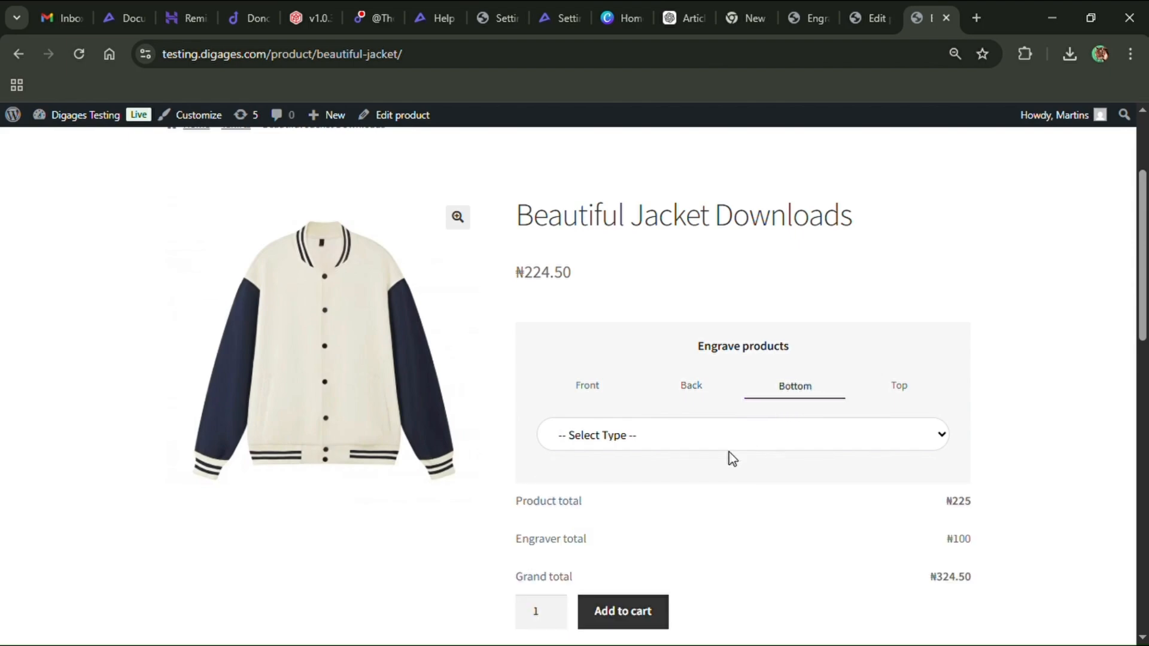
# Choose Text engraving on the Bottom side and enter Test Bottom as the custom text
pyautogui.click(689, 496)
pyautogui.click(684, 481)
pyautogui.click(677, 510)
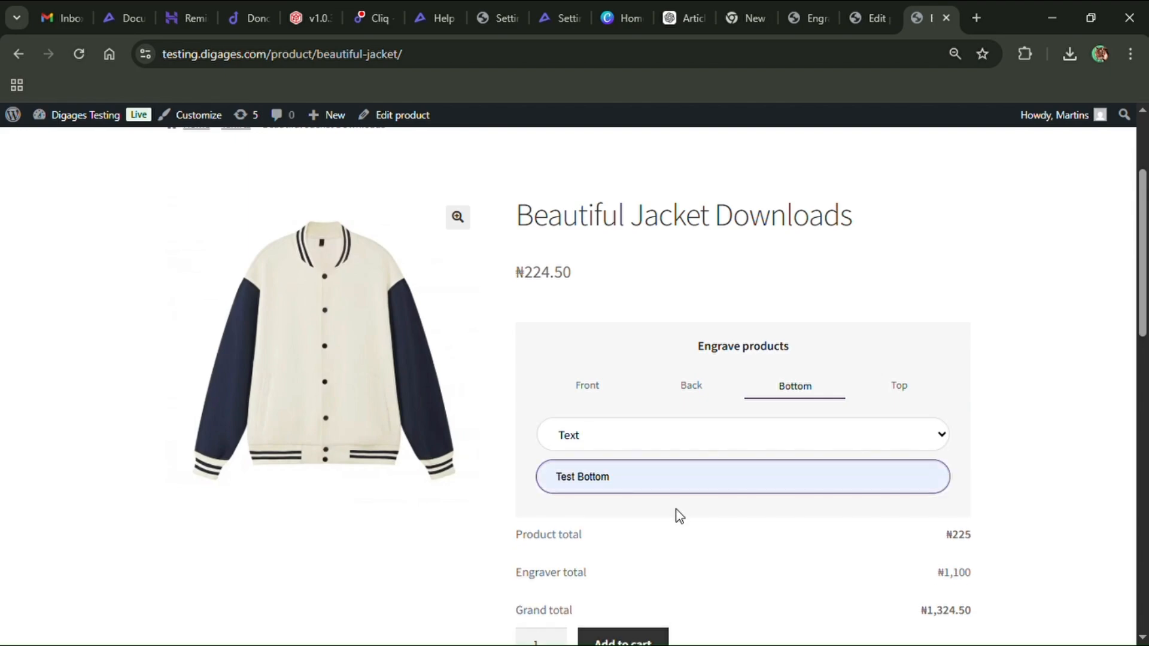
# Switch to the Top side, choose Text engraving, and enter Test Top as the custom text
pyautogui.click(907, 388)
pyautogui.click(718, 448)
pyautogui.click(690, 484)
pyautogui.click(696, 488)
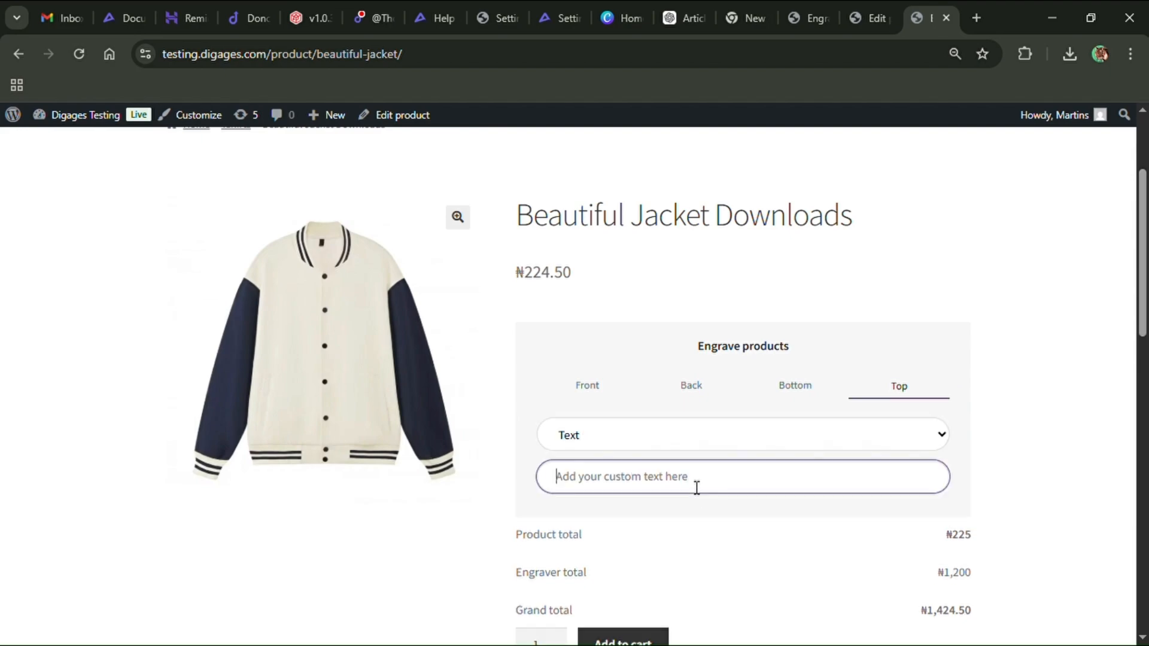
pyautogui.click(684, 515)
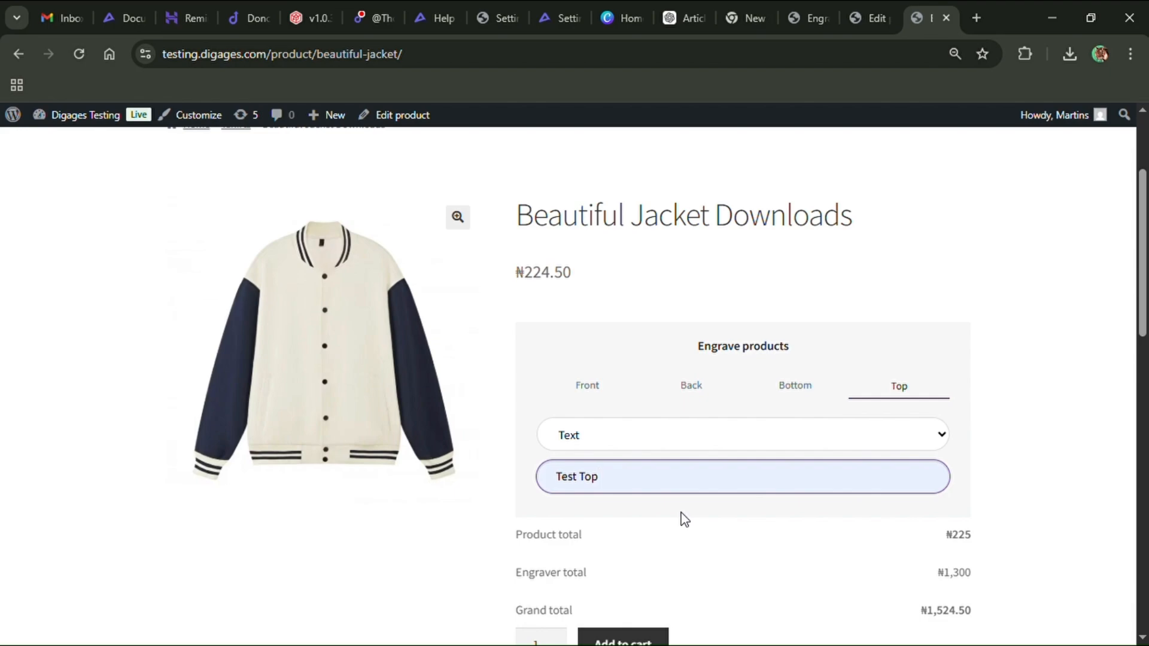
# Add the jacket with its engraving choices to the cart
pyautogui.scroll(-2, 683, 519)
pyautogui.scroll(-1, 706, 518)
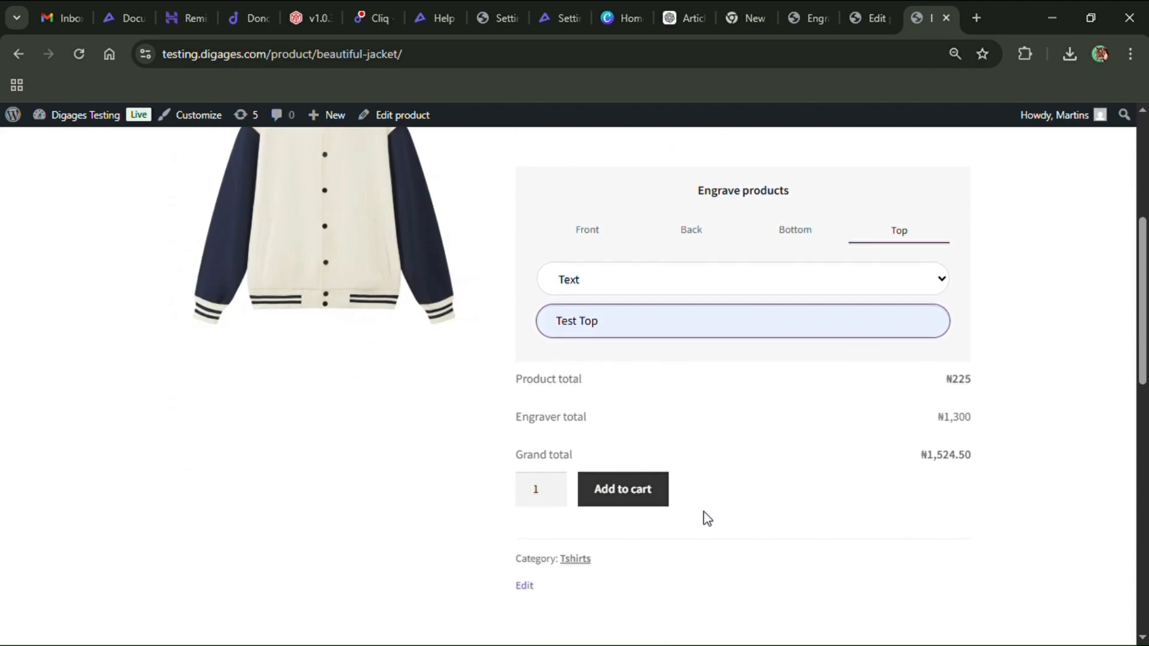
pyautogui.click(655, 497)
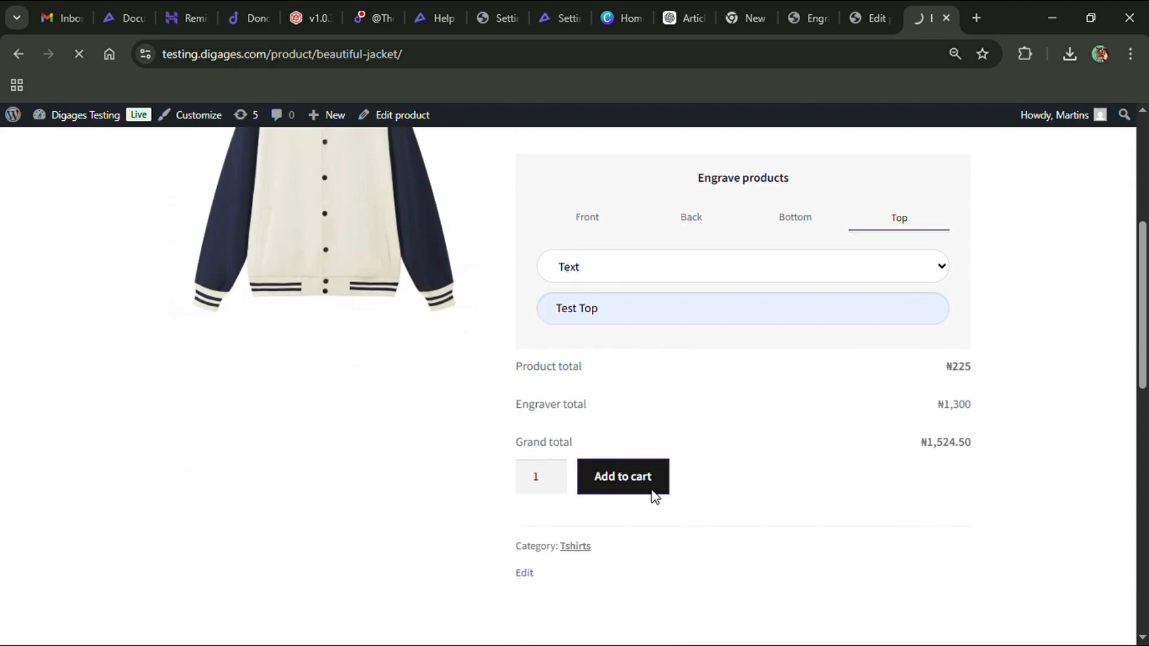
# Open the Cart page from the storefront menu to review the added item
pyautogui.scroll(-5, 672, 477)
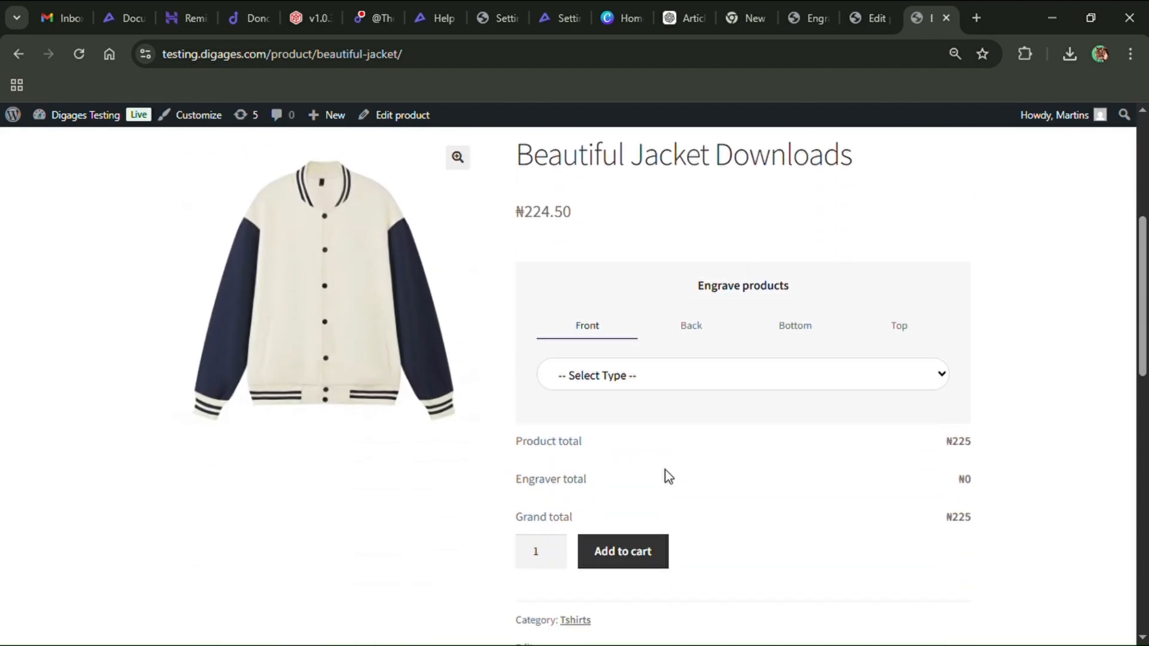
pyautogui.scroll(5, 665, 469)
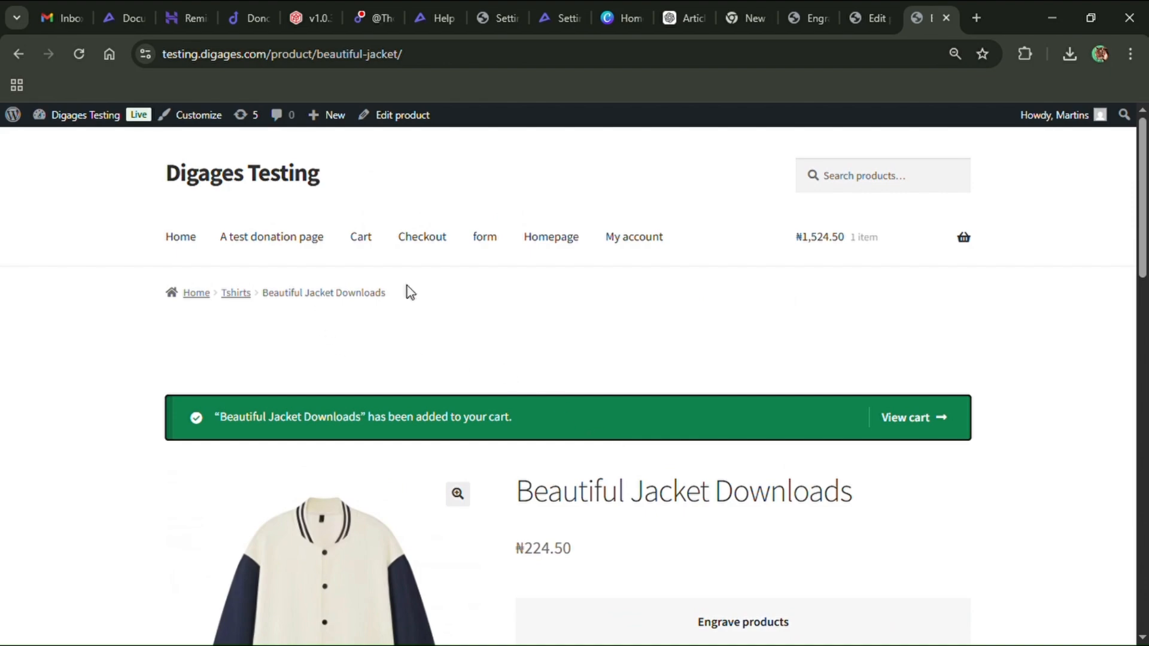
pyautogui.click(365, 243)
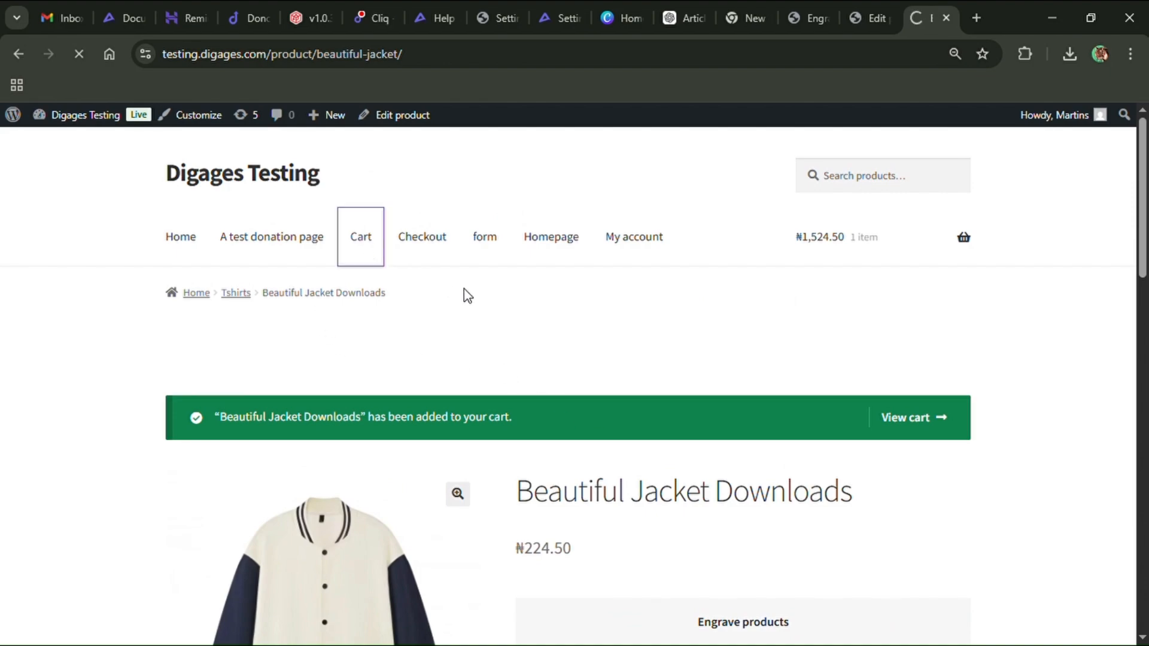
pyautogui.scroll(-3, 594, 383)
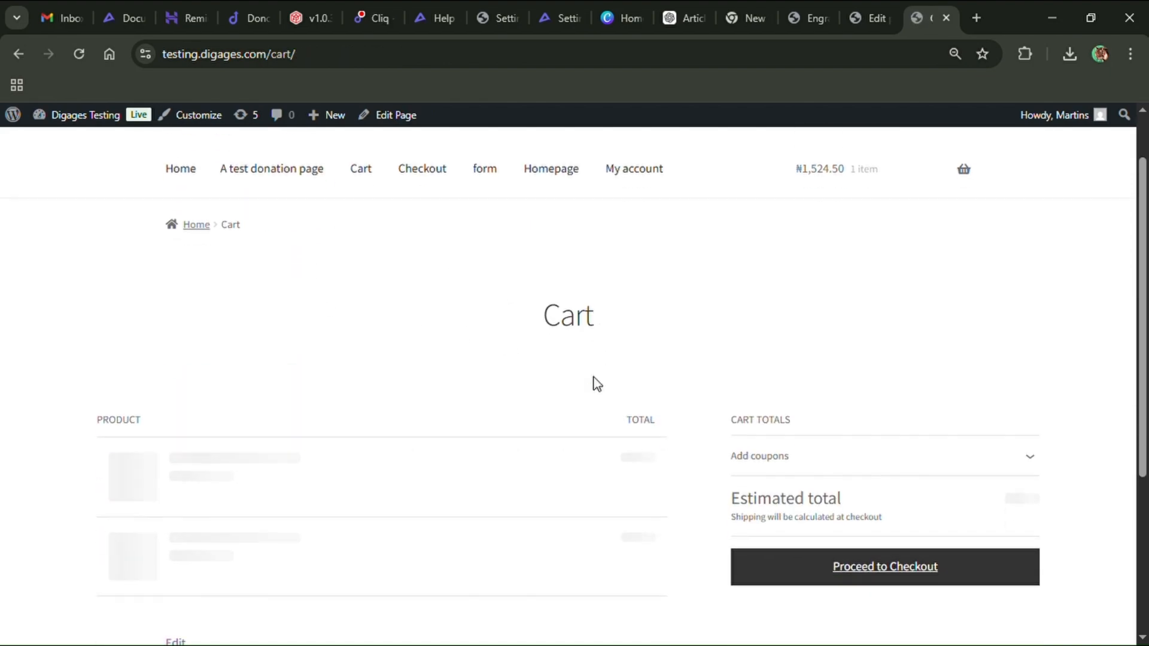